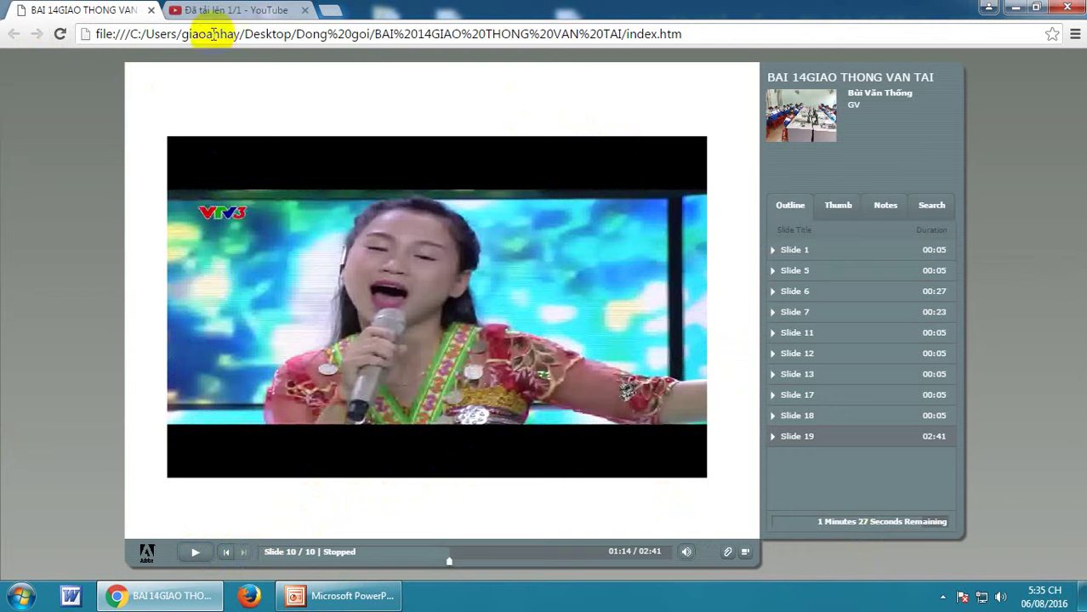
- Close the browser tab of the BAI 14GIAO THONG VAN TAI presentation and minimize the browser to show the desktop
{"action": "left_click", "coordinate": [209, 473]}
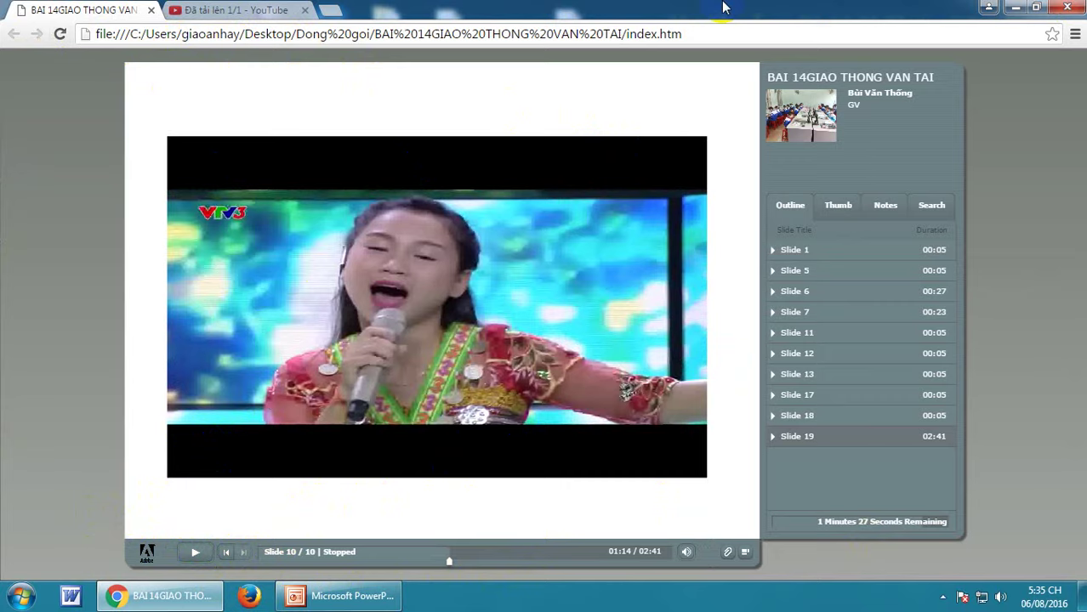
{"action": "left_click", "coordinate": [151, 10]}
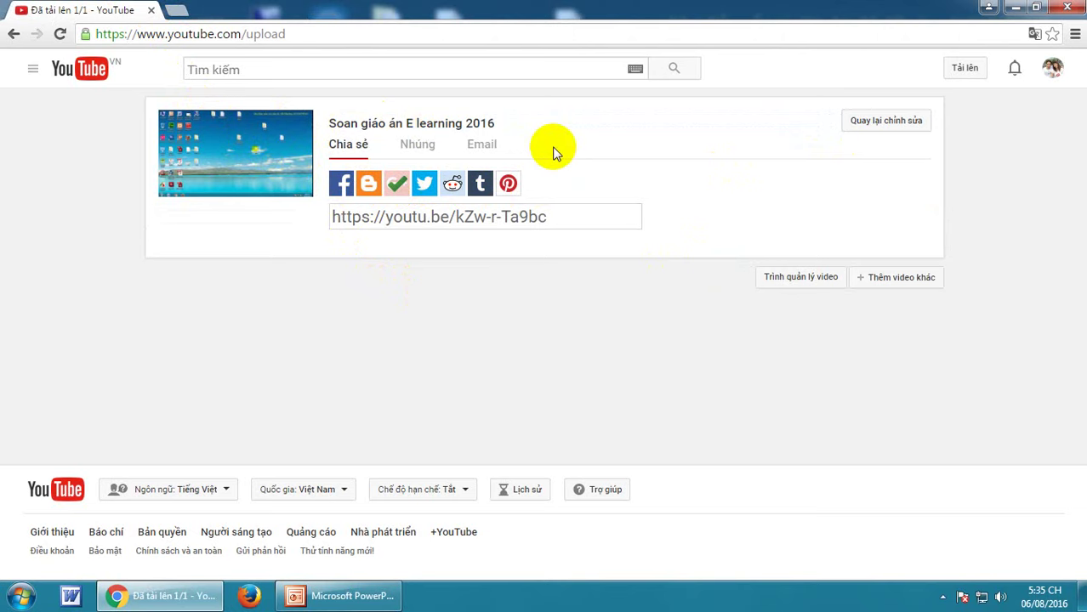
{"action": "left_click", "coordinate": [1014, 8]}
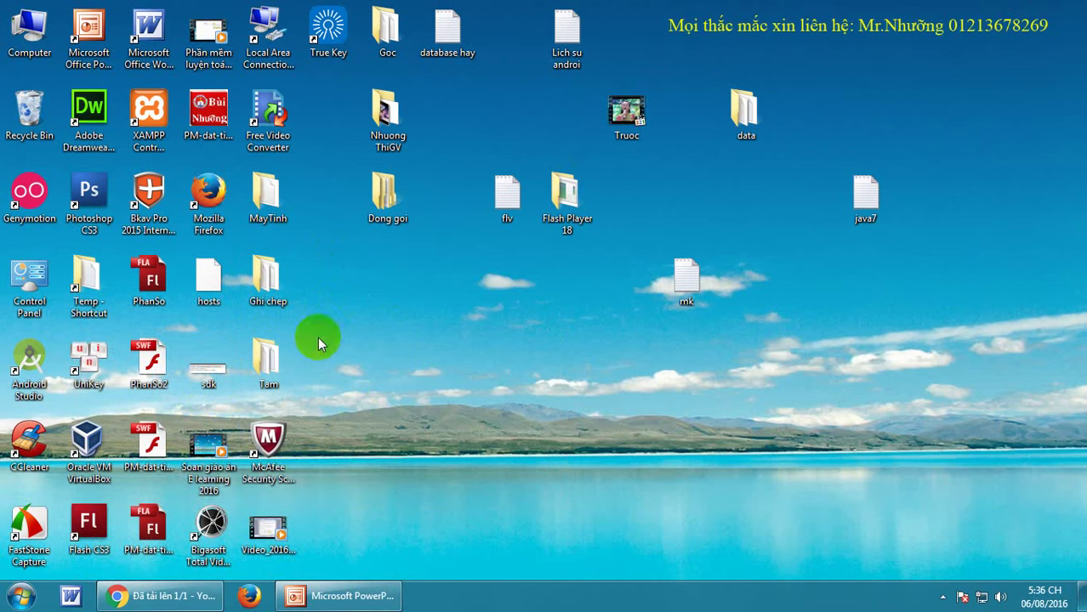
- Copy the name of the Soan giáo án E learning 2016 video and rename Video_2016-08-06_171929 as "Soan giáo án E learning 20161"
{"action": "left_click", "coordinate": [268, 551]}
{"action": "left_click", "coordinate": [268, 550]}
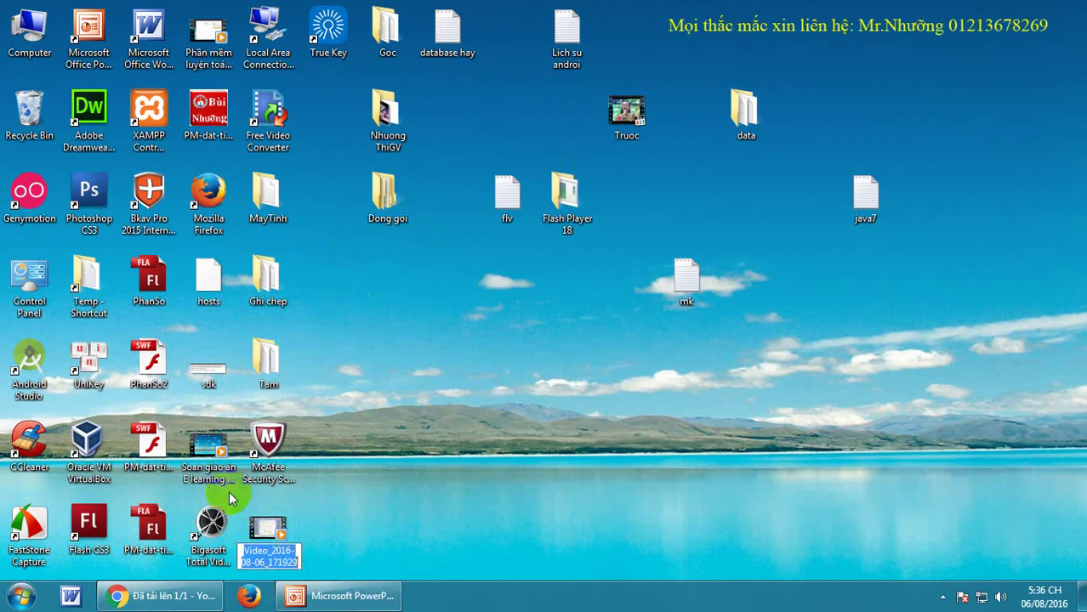
{"action": "left_click", "coordinate": [208, 477]}
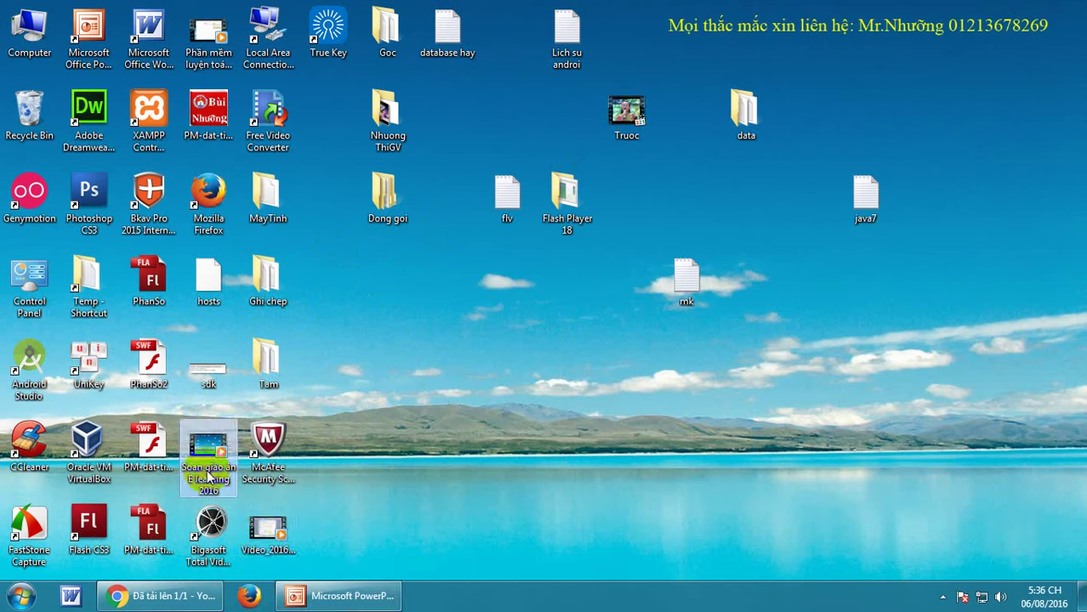
{"action": "left_click", "coordinate": [208, 477]}
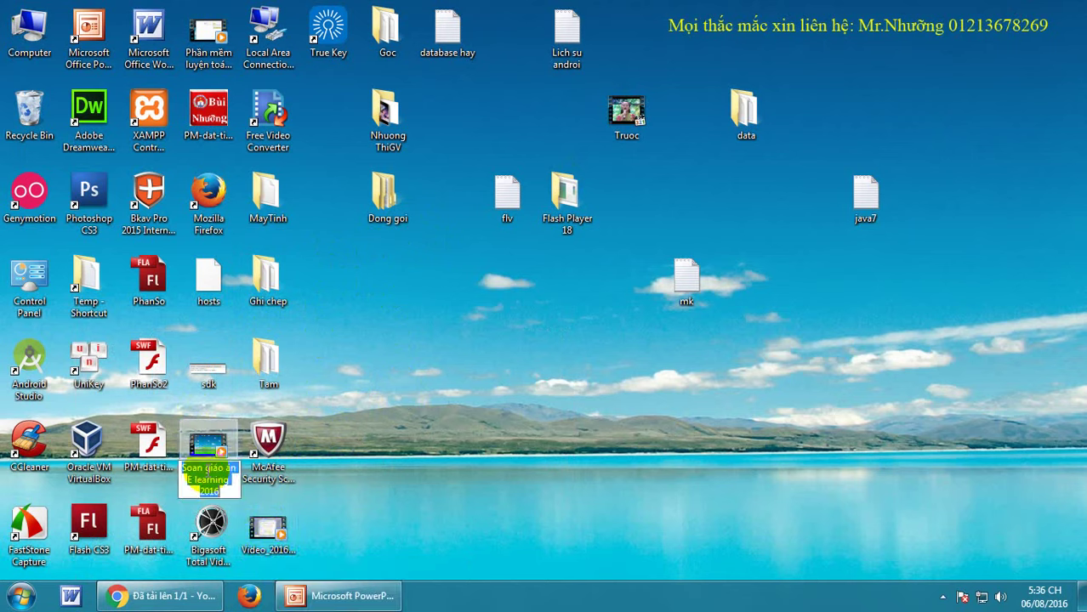
{"action": "left_click", "coordinate": [415, 474]}
{"action": "left_click", "coordinate": [267, 523]}
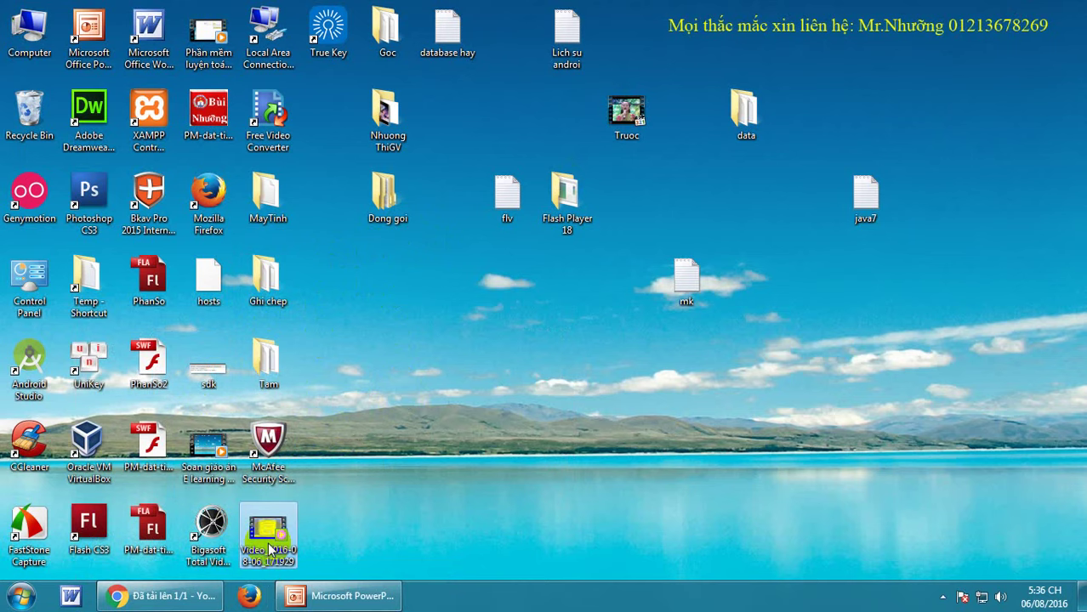
{"action": "left_click", "coordinate": [269, 552]}
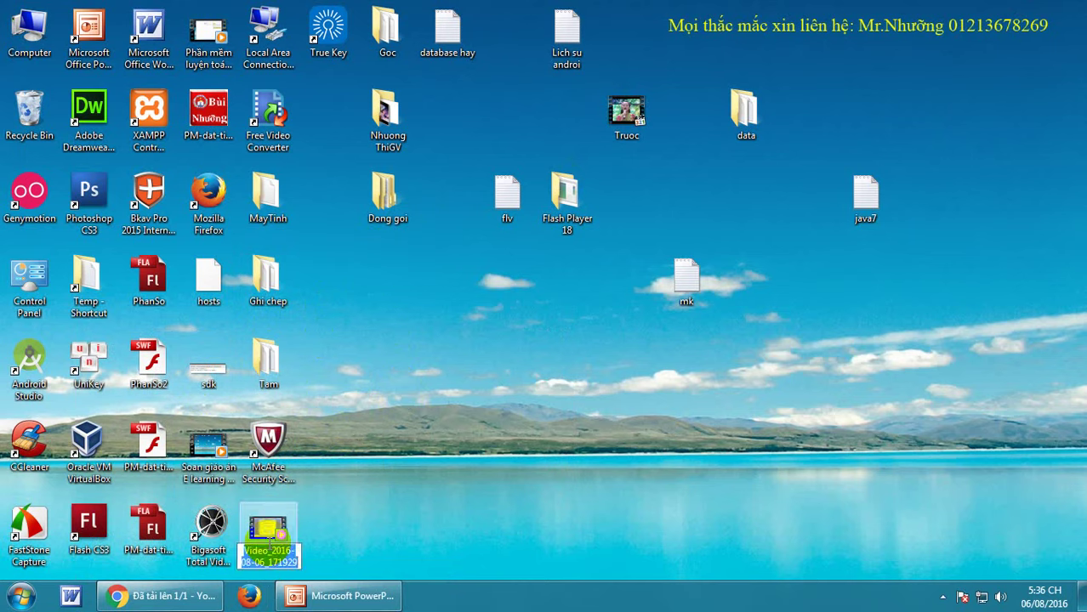
{"action": "type", "text": "Soan giáo án E learning 2016"}
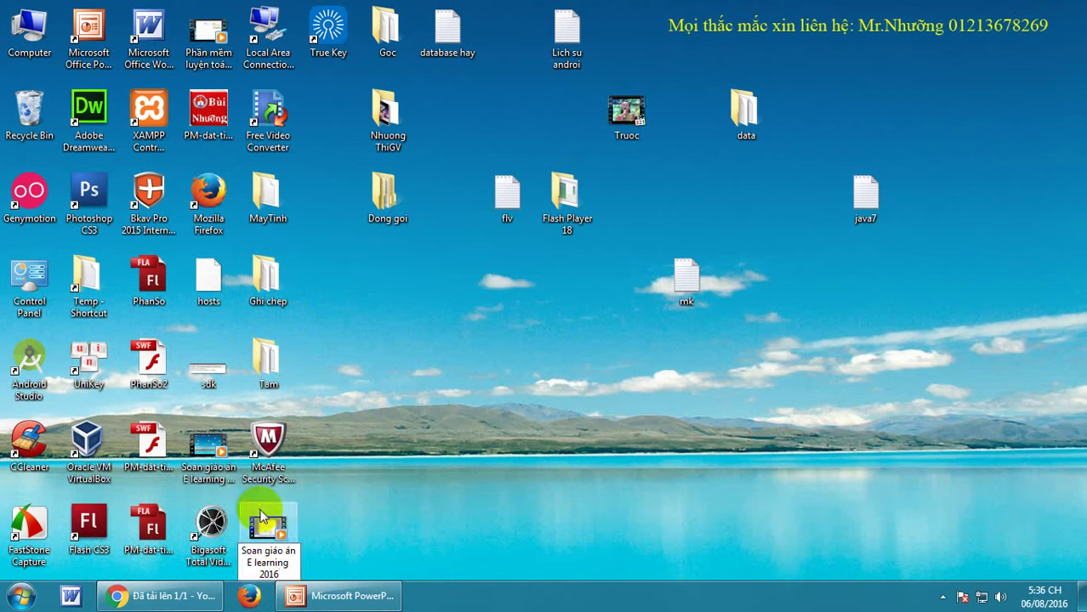
{"action": "left_click", "coordinate": [407, 486]}
- Delete the old 9-second Soan giáo án E learning 2016 video from the desktop to the Recycle Bin
{"action": "left_click", "coordinate": [208, 453]}
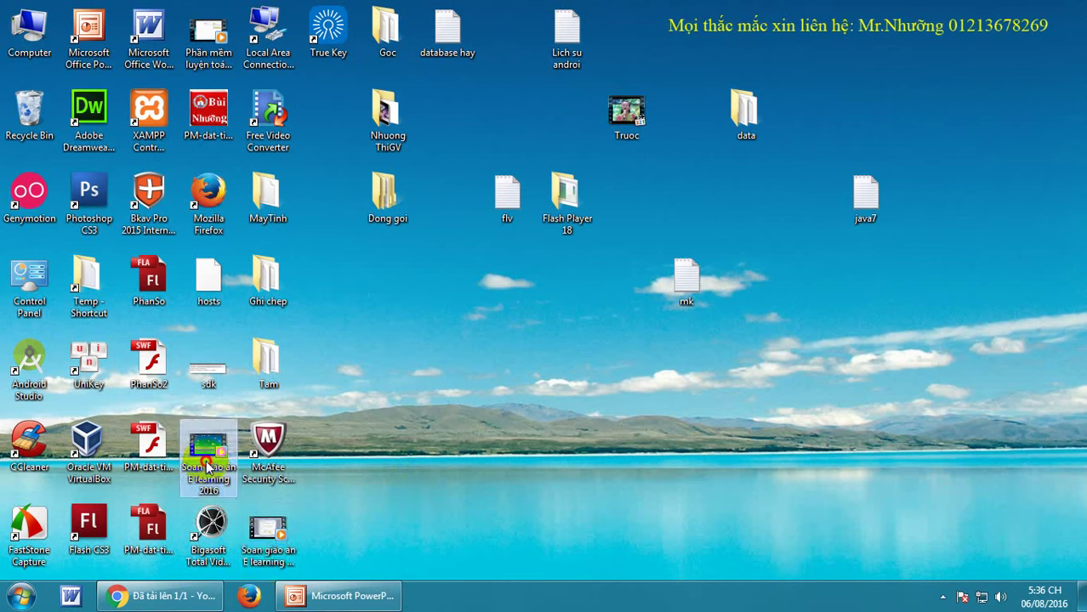
{"action": "key", "text": "Delete"}
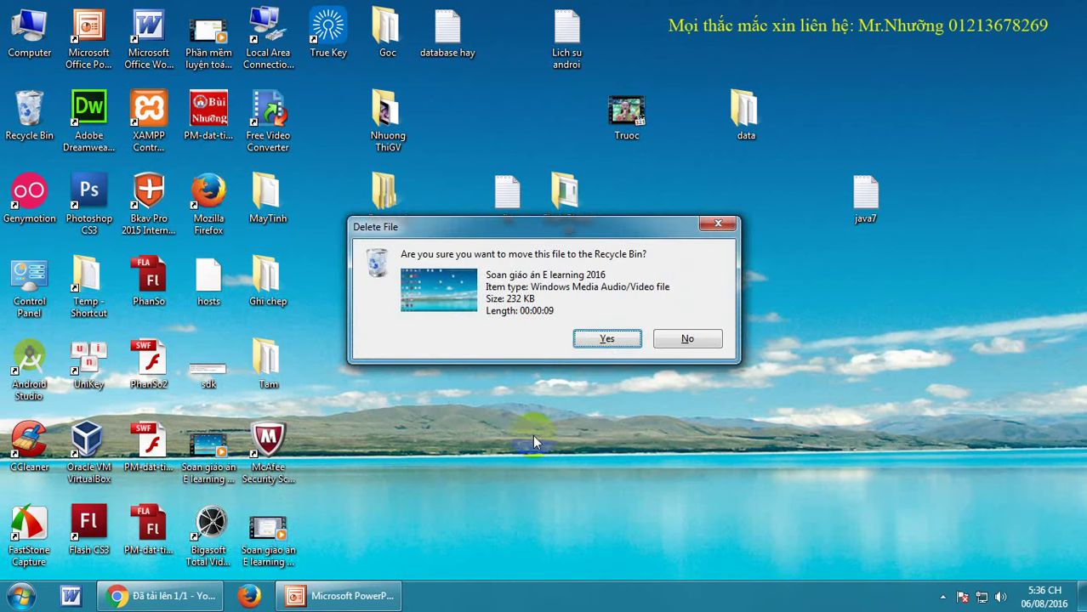
{"action": "left_click", "coordinate": [589, 337]}
- Remove the trailing 1 from the remaining video's file name so it reads "Soan giáo án E learning 2016"
{"action": "mouse_move", "coordinate": [293, 596]}
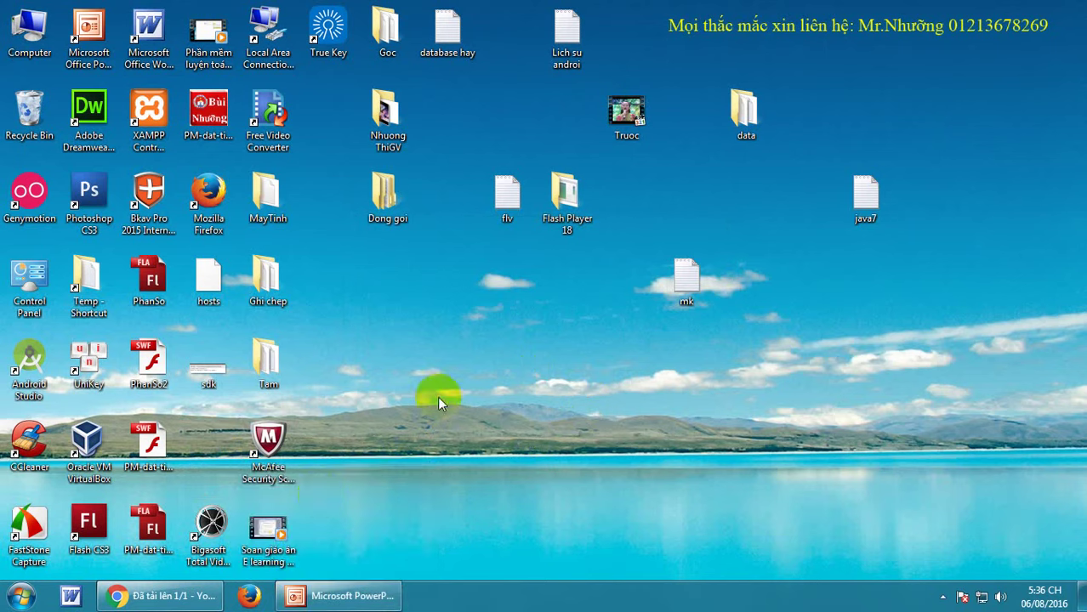
{"action": "key", "text": "ctrl+z"}
{"action": "left_click", "coordinate": [268, 551]}
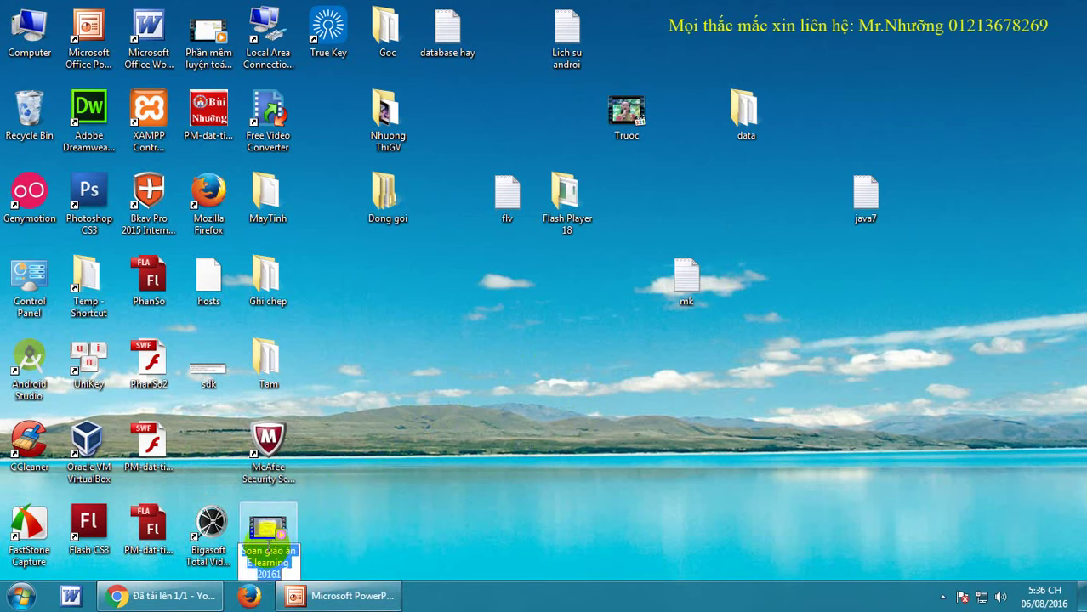
{"action": "left_click", "coordinate": [290, 573]}
{"action": "left_click", "coordinate": [468, 467]}
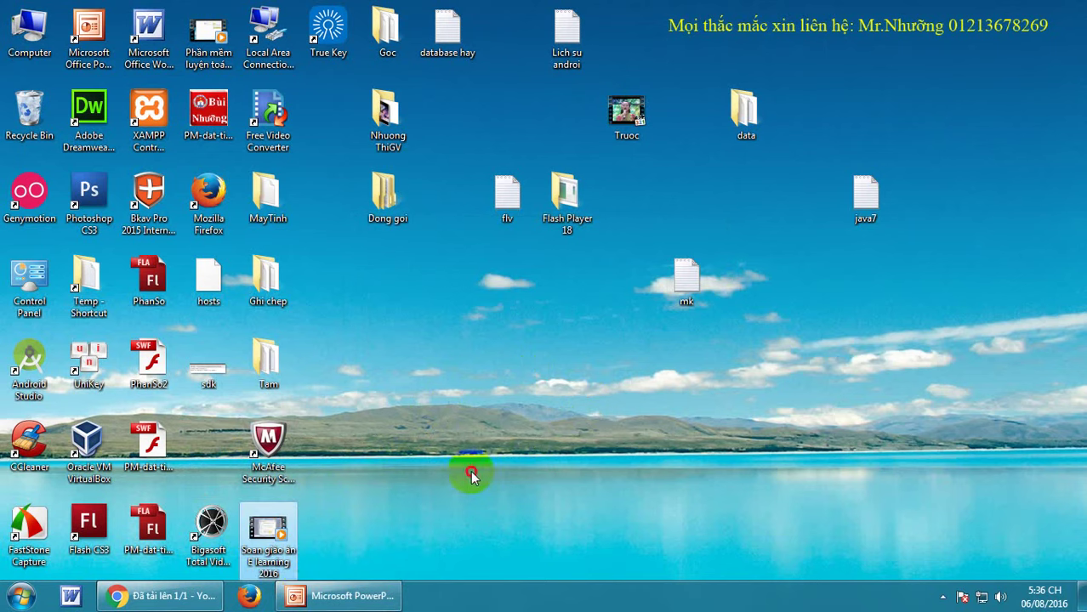
- Switch back to Chrome and open the YouTube video manager from the finished upload page
{"action": "left_click", "coordinate": [158, 595]}
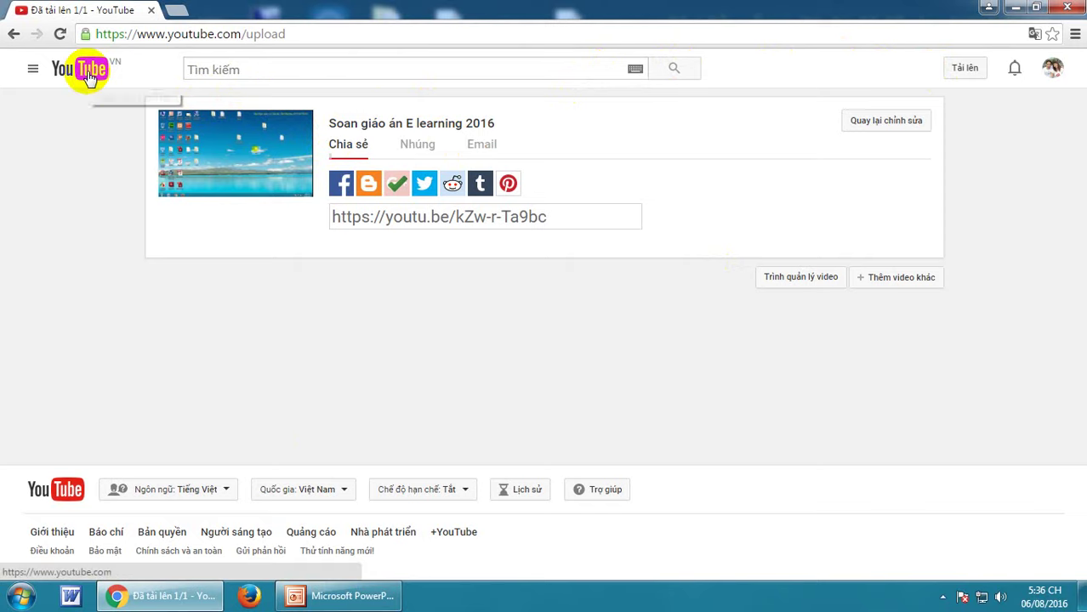
{"action": "left_click", "coordinate": [773, 278]}
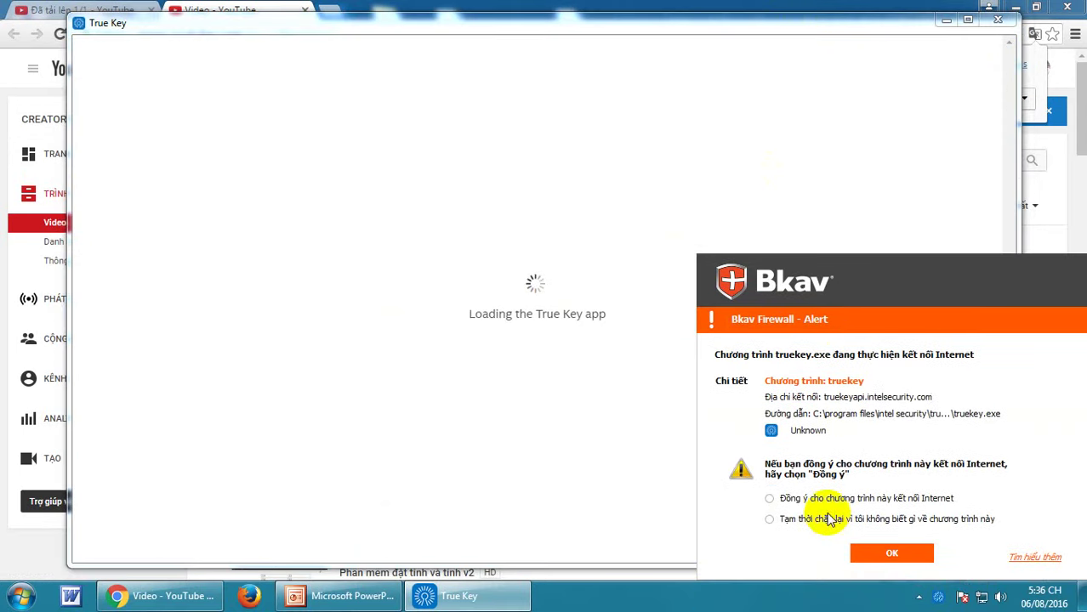
- Temporarily block truekey.exe's Internet connection in the Bkav Firewall alert and close the True Key window
{"action": "left_click", "coordinate": [830, 523]}
{"action": "left_click", "coordinate": [885, 553]}
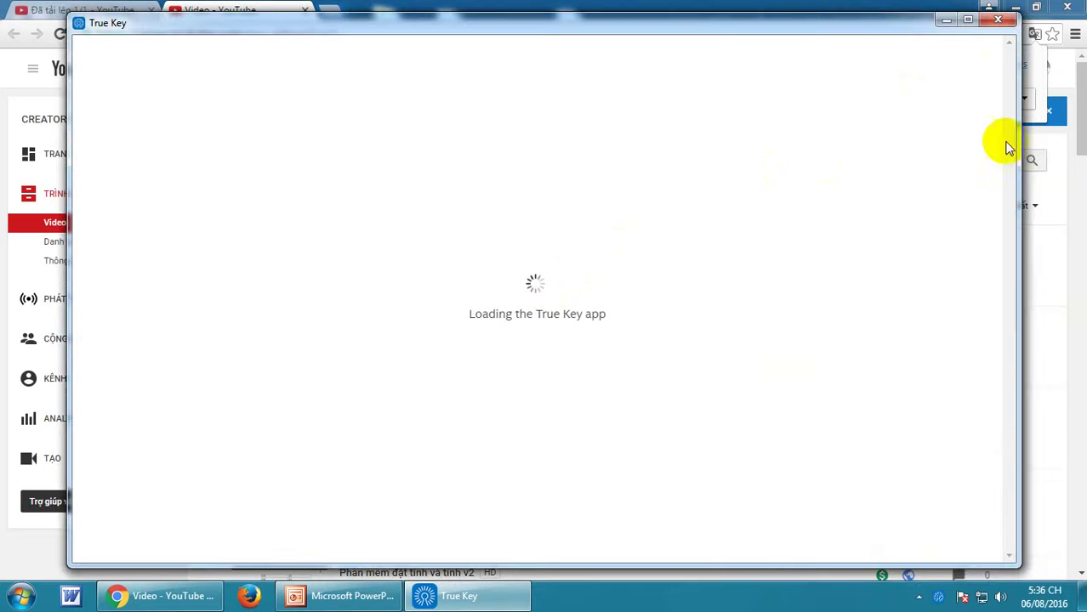
{"action": "left_click", "coordinate": [998, 18]}
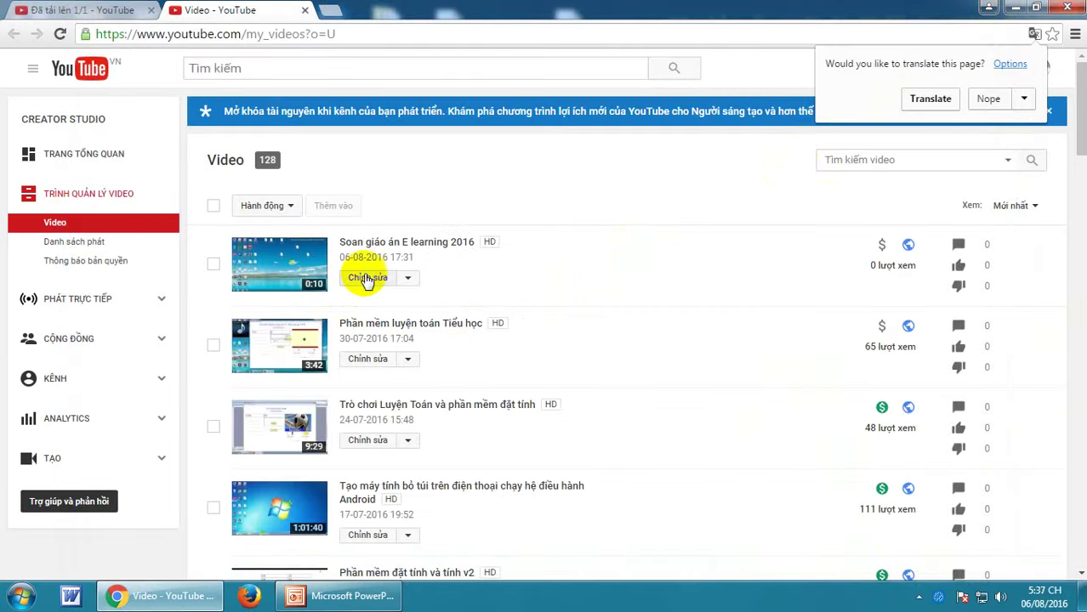
- Delete the uploaded video Soan giáo án E learning 2016 from the channel's video list
{"action": "left_click", "coordinate": [405, 278]}
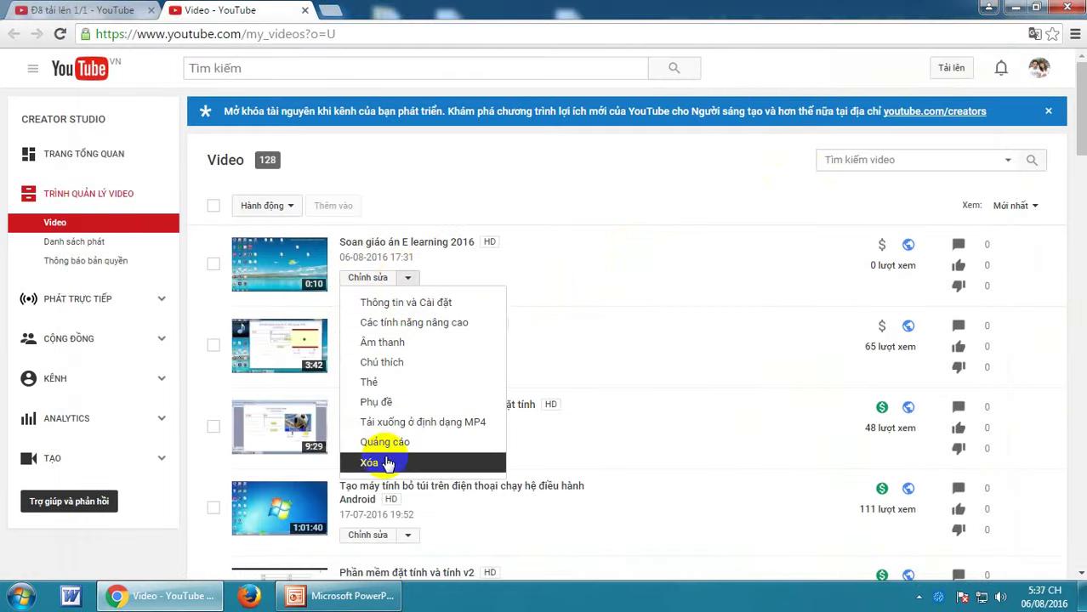
{"action": "left_click", "coordinate": [385, 464]}
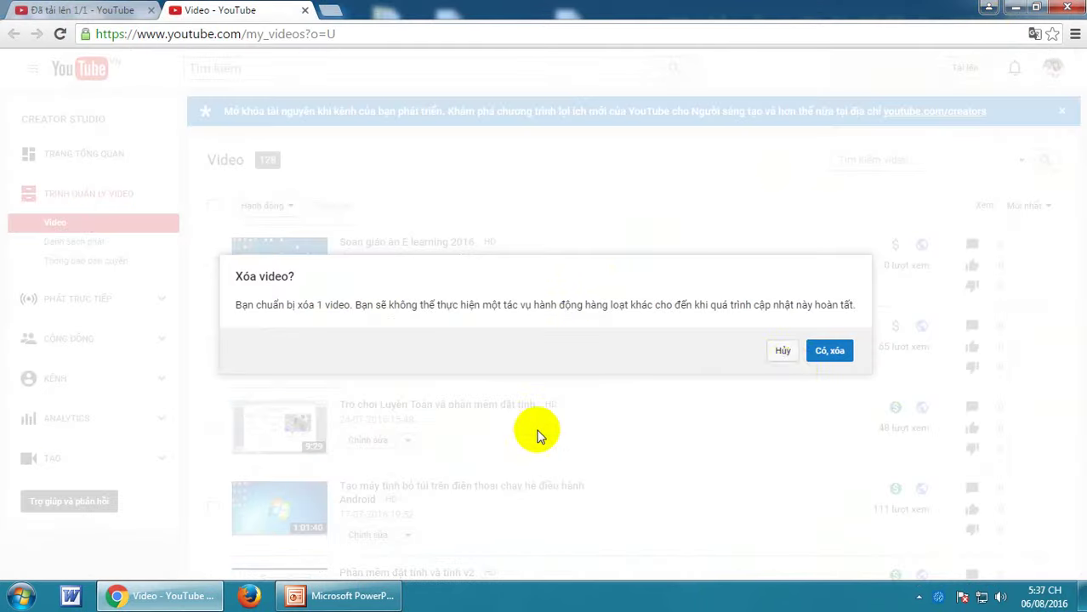
{"action": "left_click", "coordinate": [825, 350]}
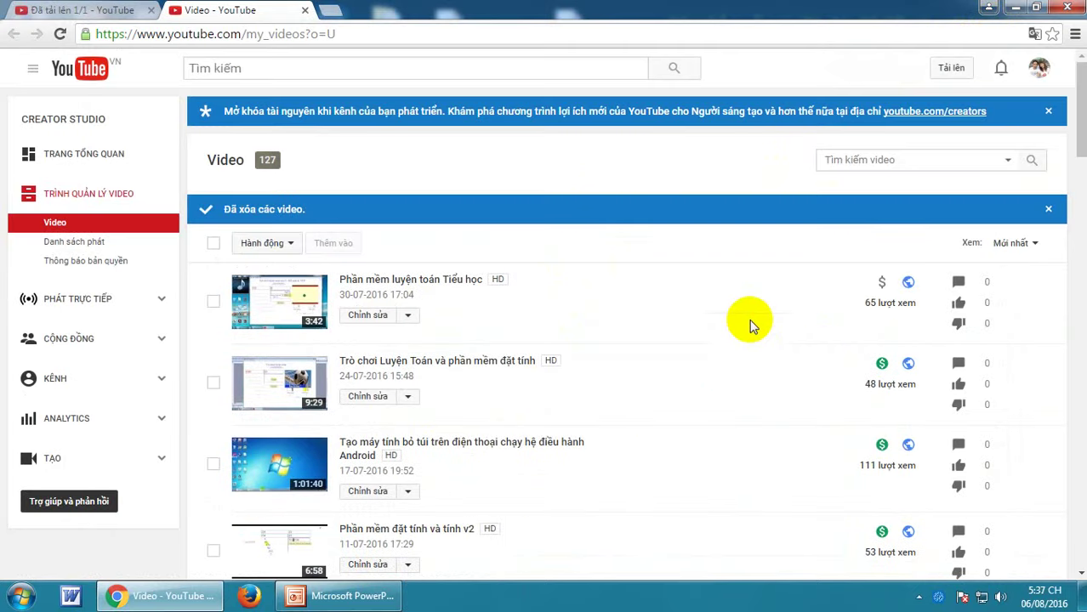
- Start a new YouTube upload of the 311 MB Soan giáo án E learning 2016 video from the desktop
{"action": "left_click", "coordinate": [938, 71]}
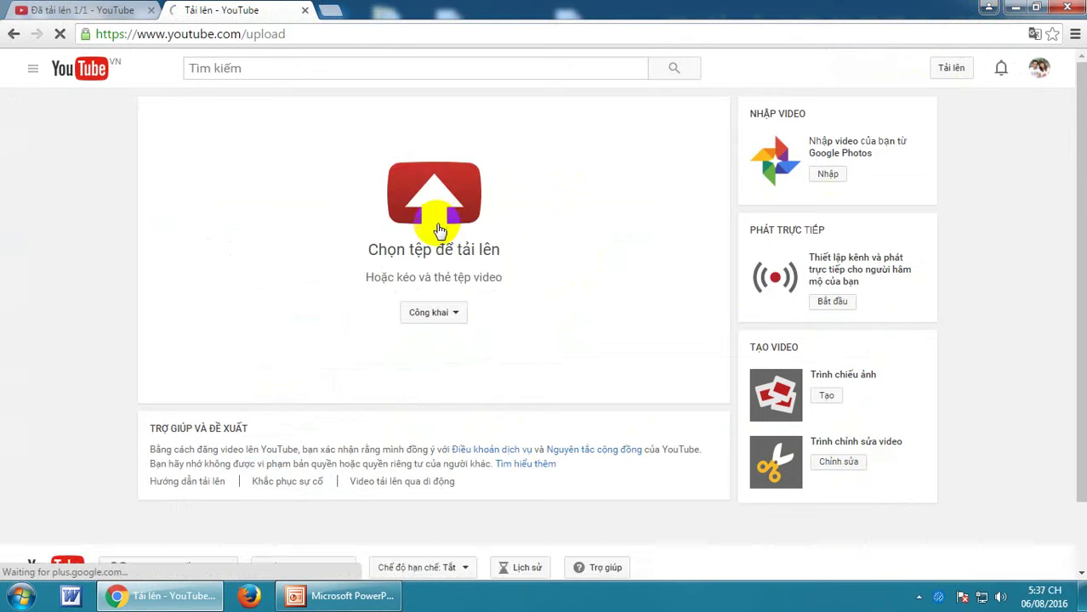
{"action": "left_click", "coordinate": [439, 230]}
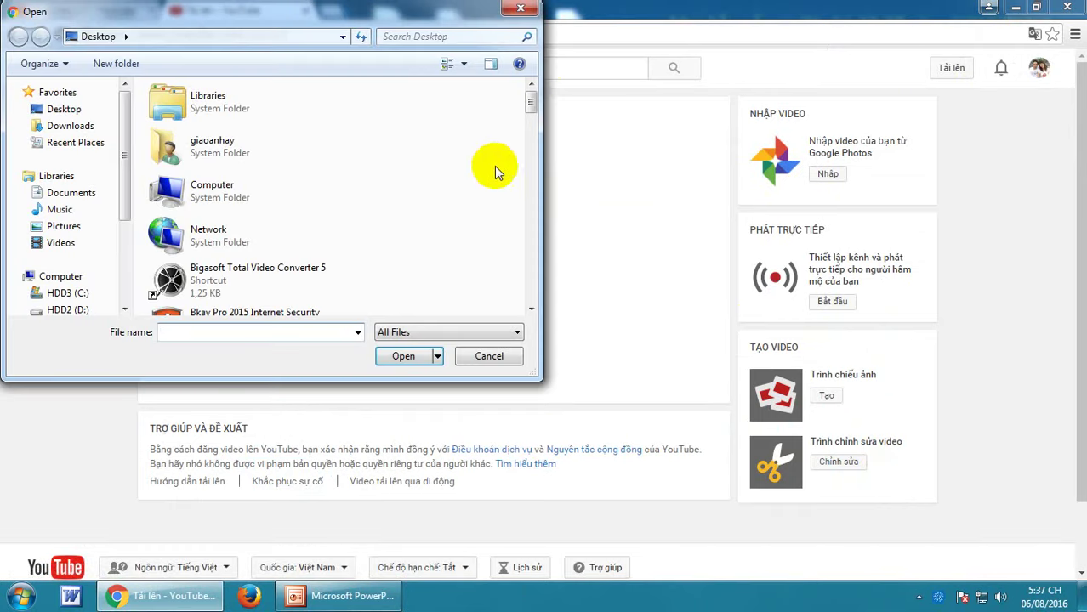
{"action": "left_click_drag", "start_coordinate": [531, 92], "coordinate": [520, 292]}
{"action": "left_click", "coordinate": [179, 209]}
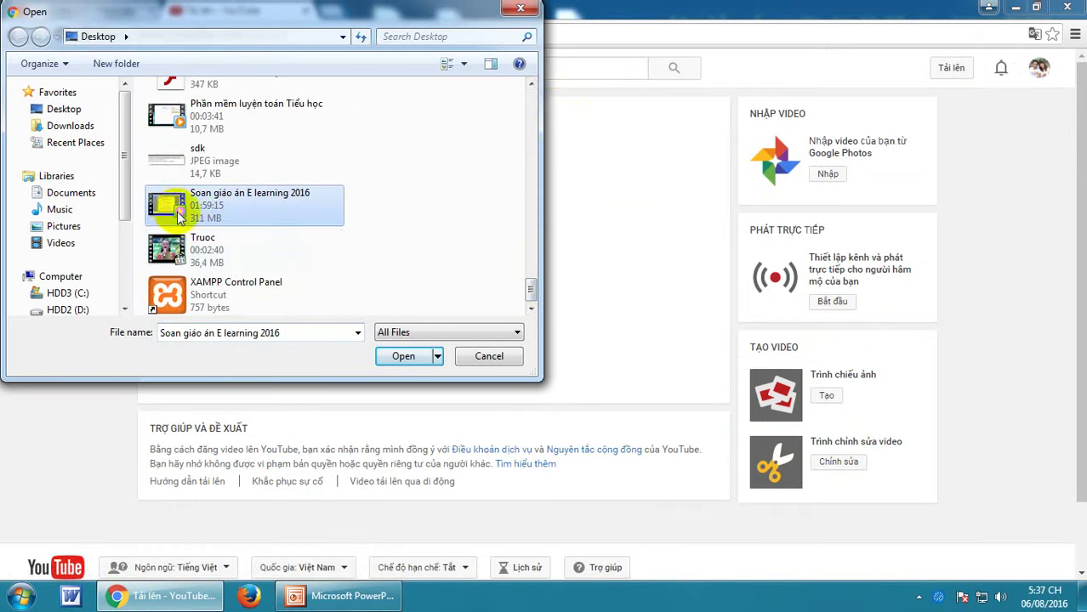
{"action": "left_click", "coordinate": [404, 357]}
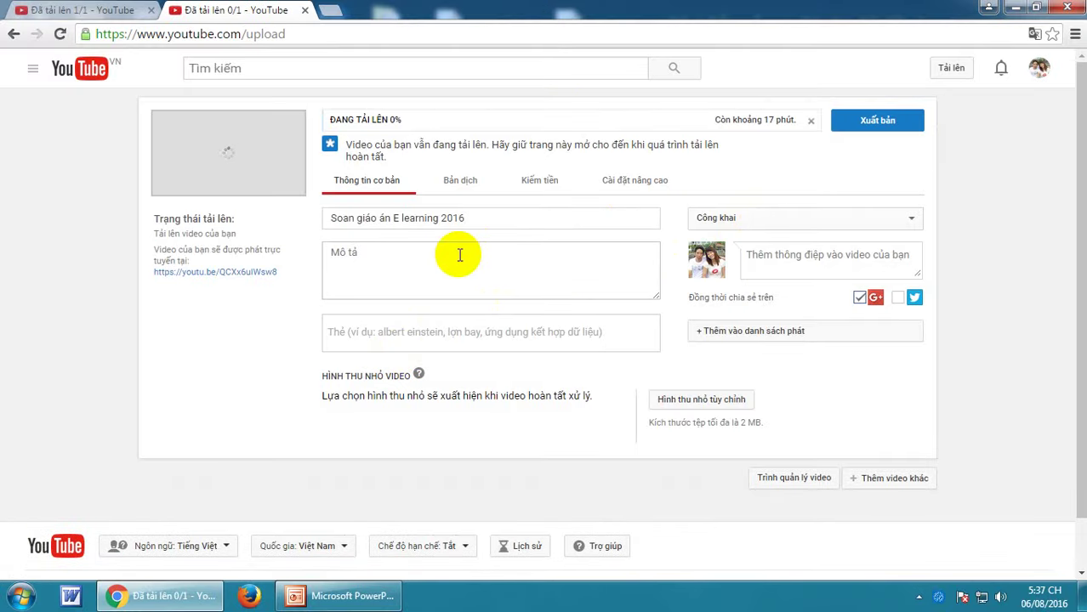
- Turn on ad monetization for the uploading video, check its advanced settings, and publish it
{"action": "left_click", "coordinate": [458, 254]}
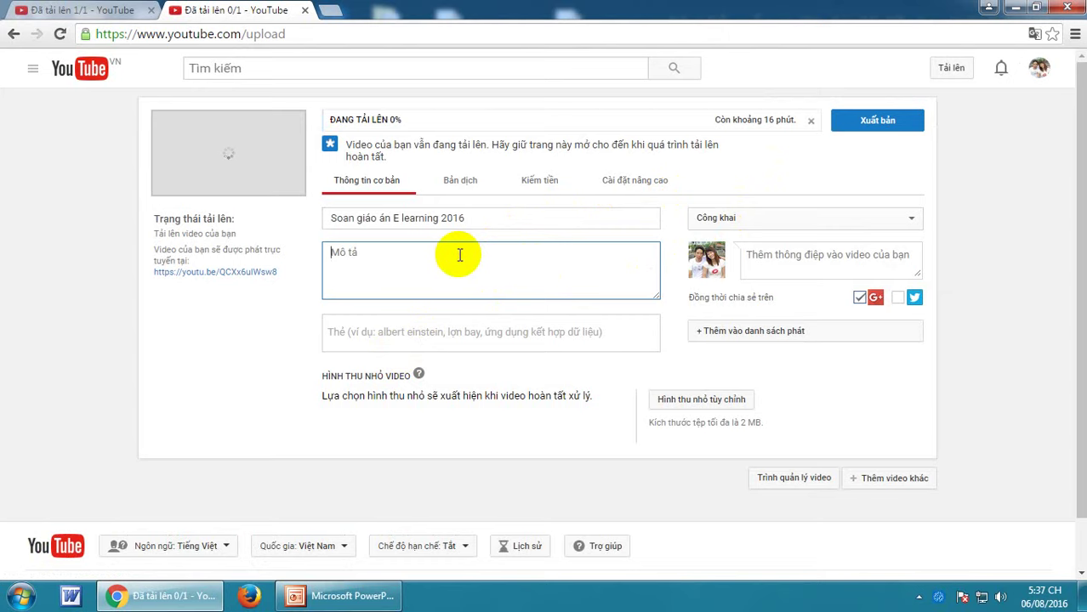
{"action": "left_click", "coordinate": [470, 183]}
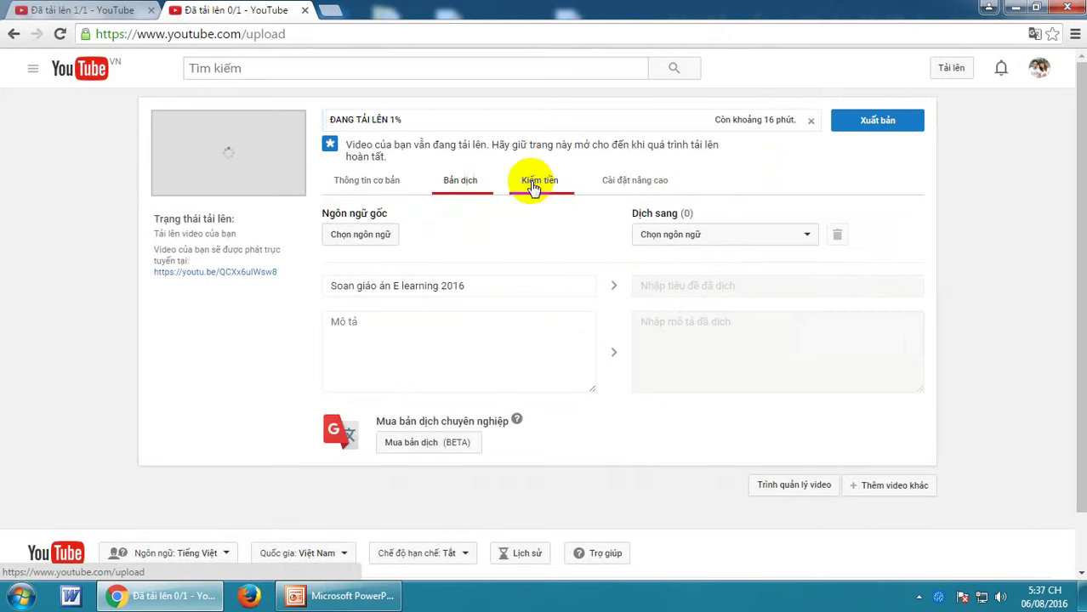
{"action": "left_click", "coordinate": [543, 185]}
{"action": "left_click", "coordinate": [473, 214]}
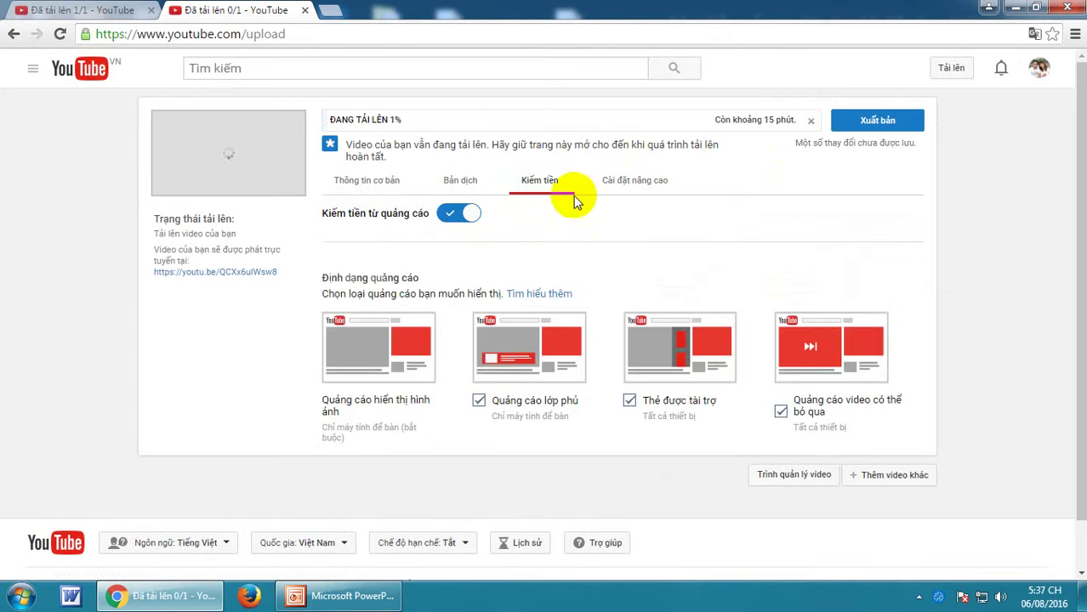
{"action": "left_click", "coordinate": [628, 187]}
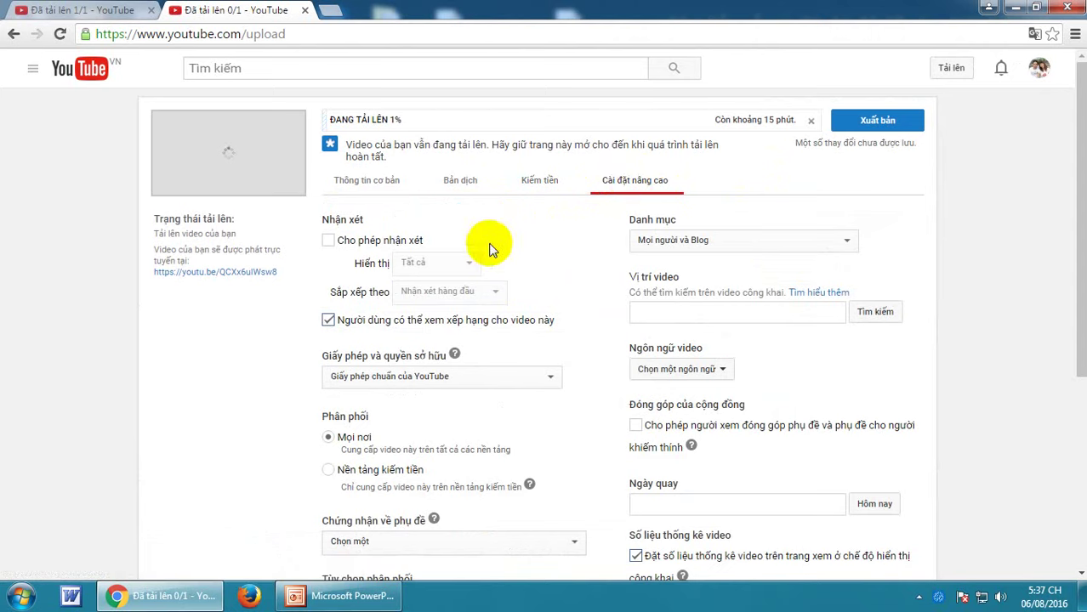
{"action": "left_click", "coordinate": [867, 122]}
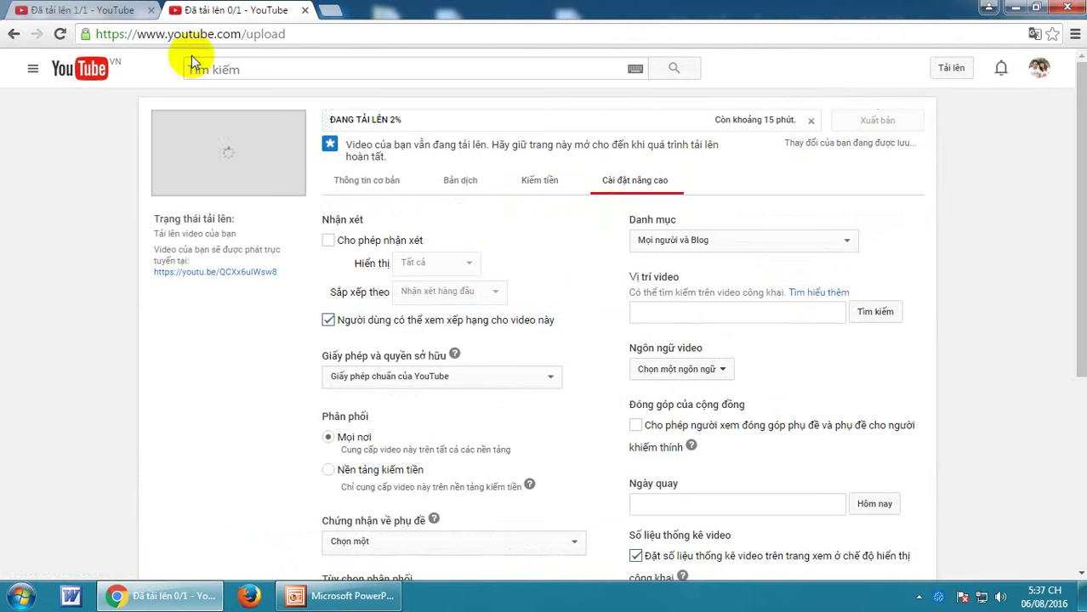
- Close the tab of the earlier finished upload and minimize the browser while the new upload runs
{"action": "left_click", "coordinate": [95, 11]}
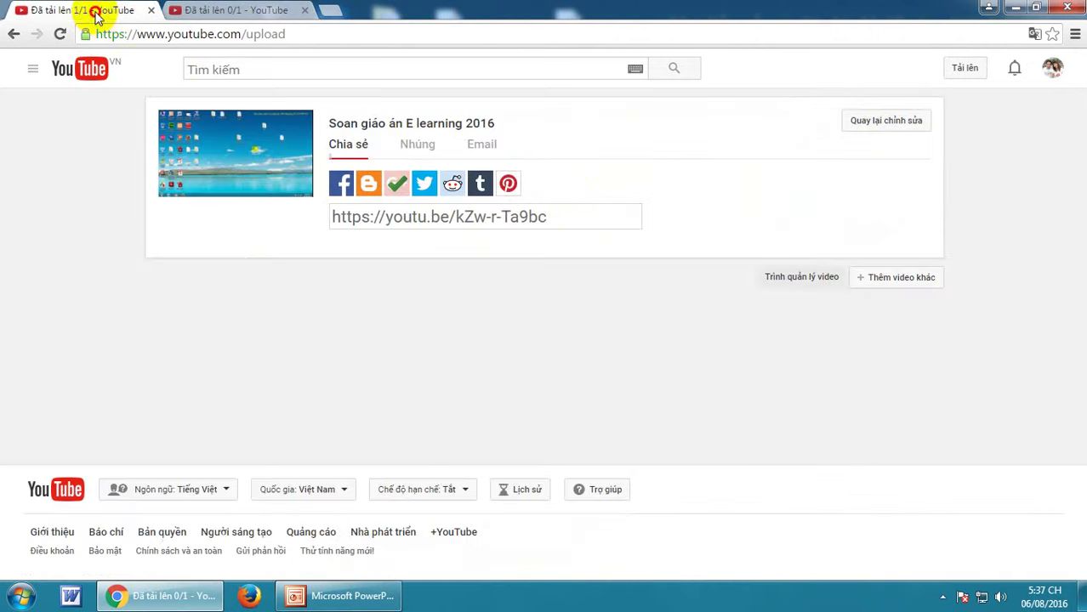
{"action": "left_click", "coordinate": [151, 10]}
{"action": "left_click", "coordinate": [1015, 7]}
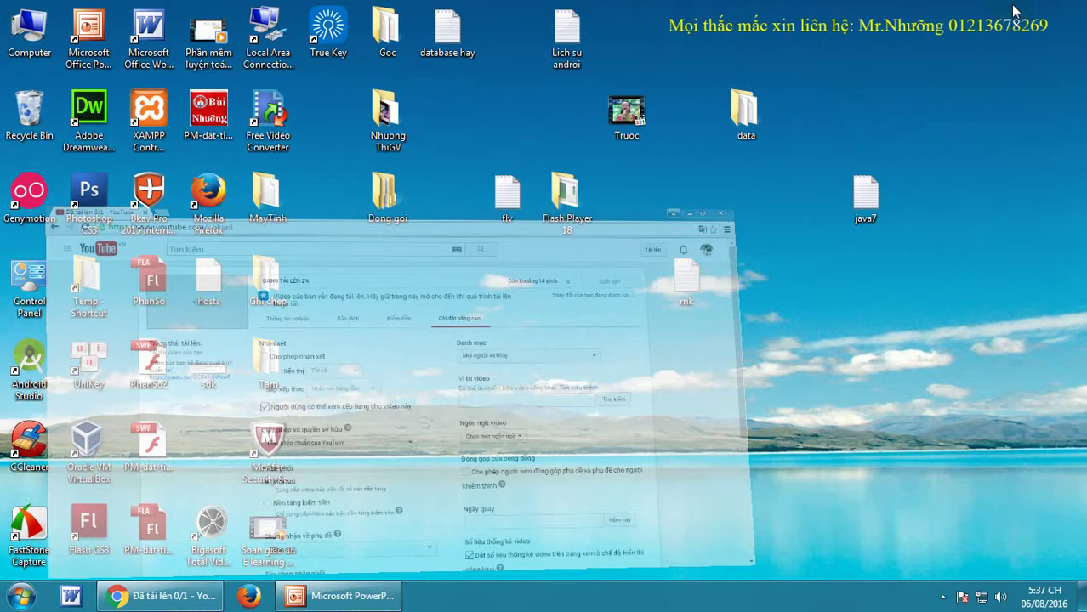
- Switch to PowerPoint, save the BAI 14GIAO THONG VAN TAI.ppt presentation, and close the program
{"action": "left_click", "coordinate": [334, 598]}
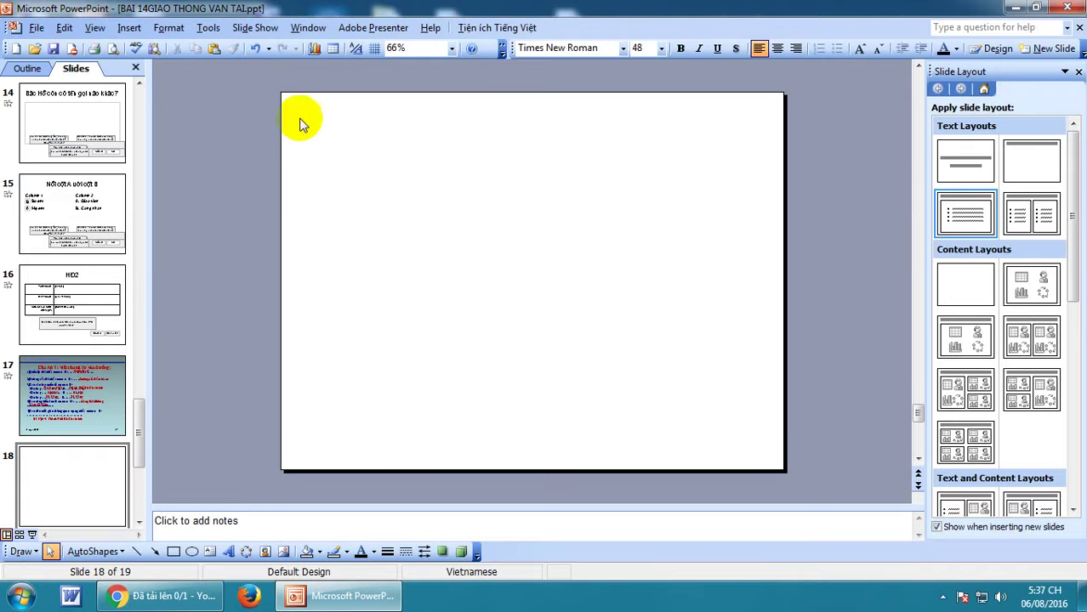
{"action": "left_click", "coordinate": [54, 48]}
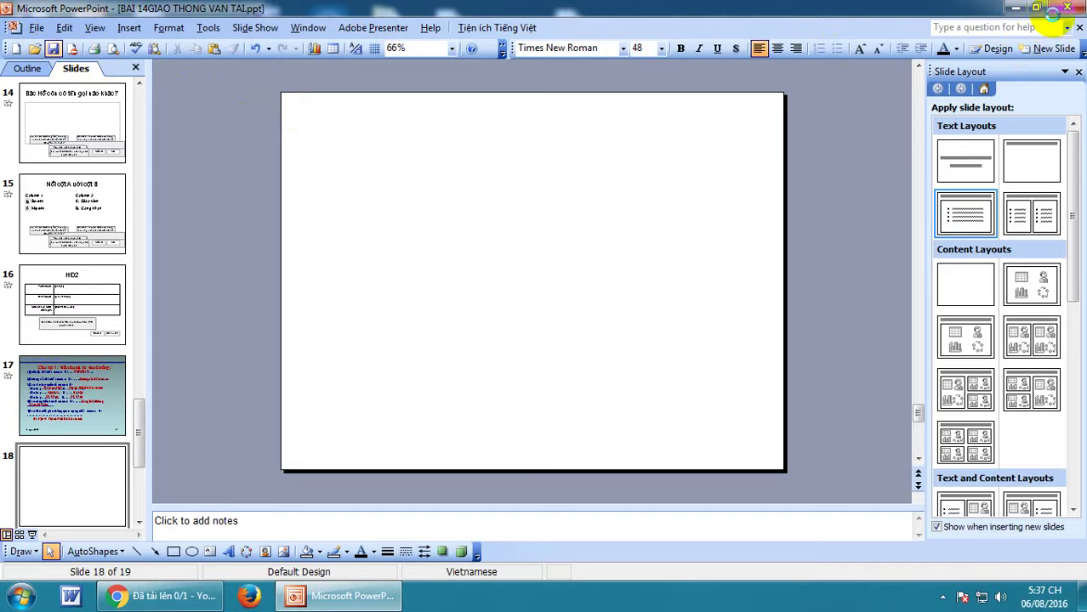
{"action": "left_click", "coordinate": [1065, 8]}
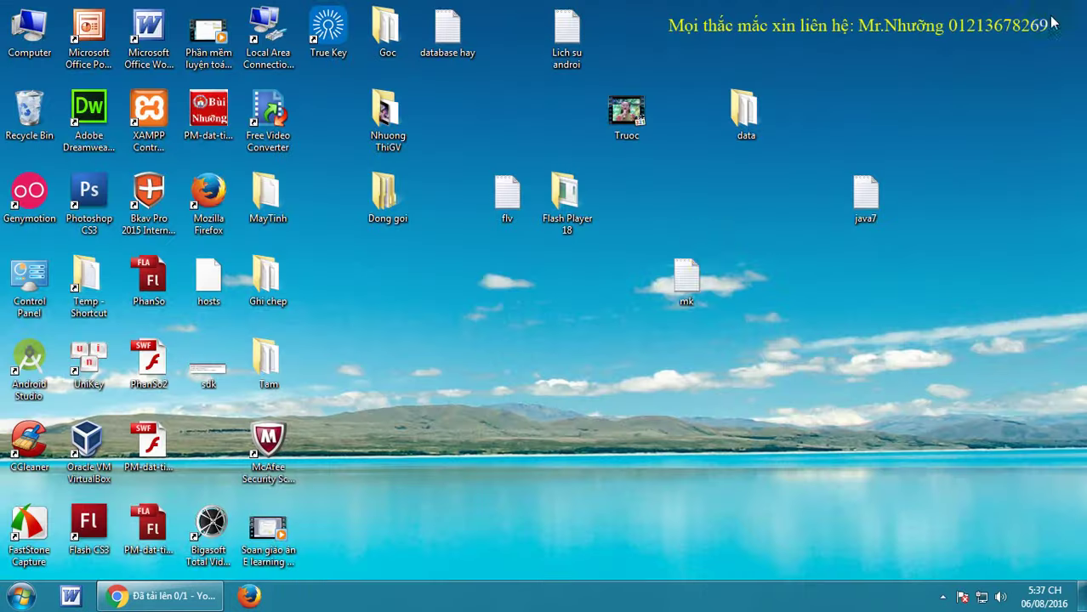
- Refresh the desktop and delete the Control Panel icon from it, confirming the removal
{"action": "right_click", "coordinate": [544, 339]}
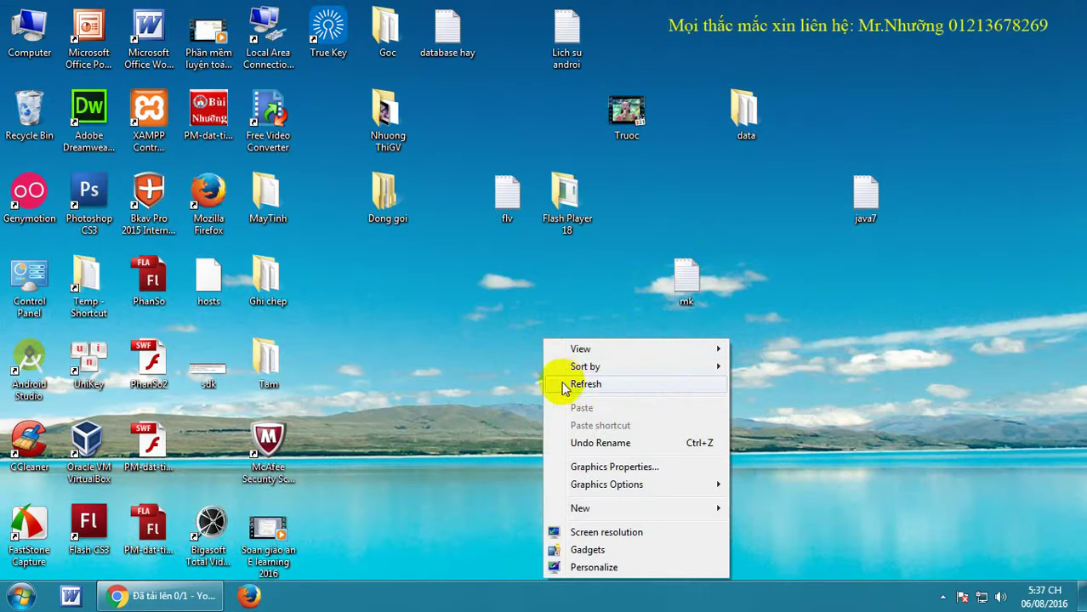
{"action": "left_click", "coordinate": [579, 384]}
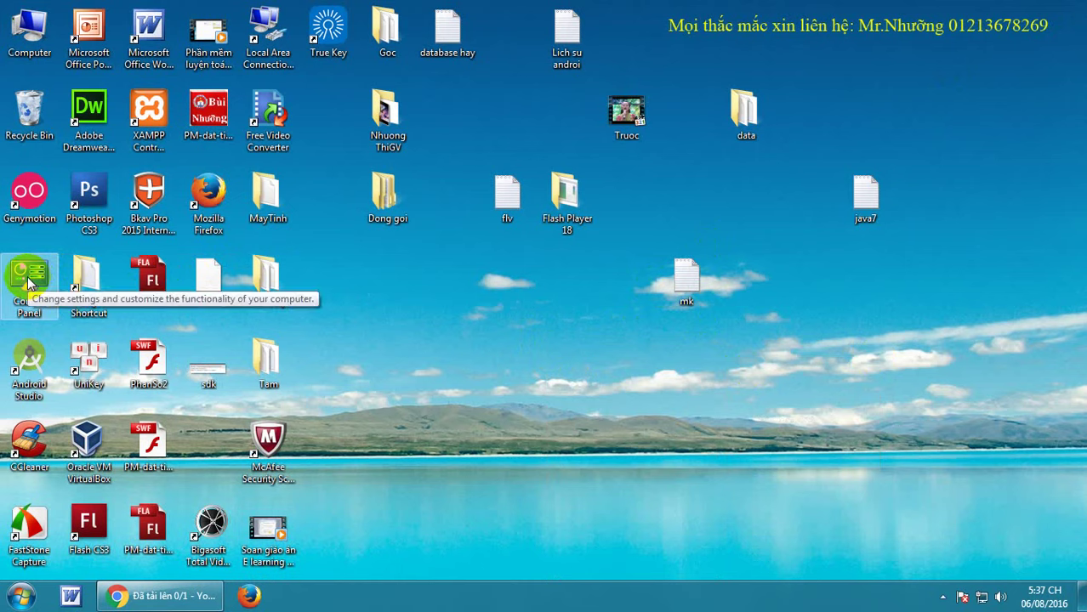
{"action": "left_click_drag", "start_coordinate": [30, 280], "coordinate": [26, 115]}
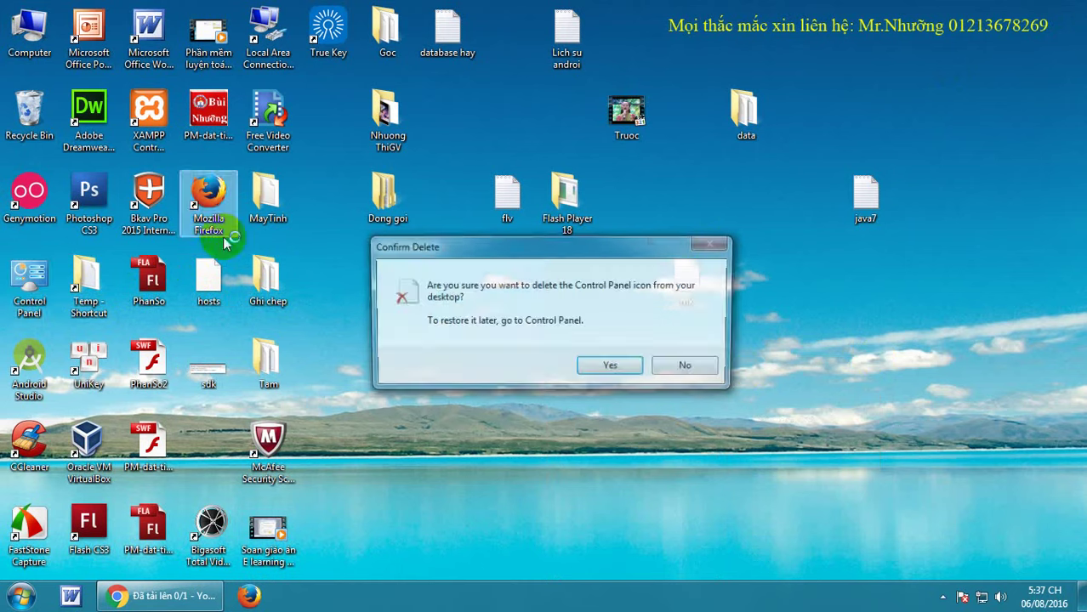
{"action": "left_click", "coordinate": [585, 368]}
- Show Control Panel on the desktop again using the Start menu entry's desktop option
{"action": "left_click", "coordinate": [21, 596]}
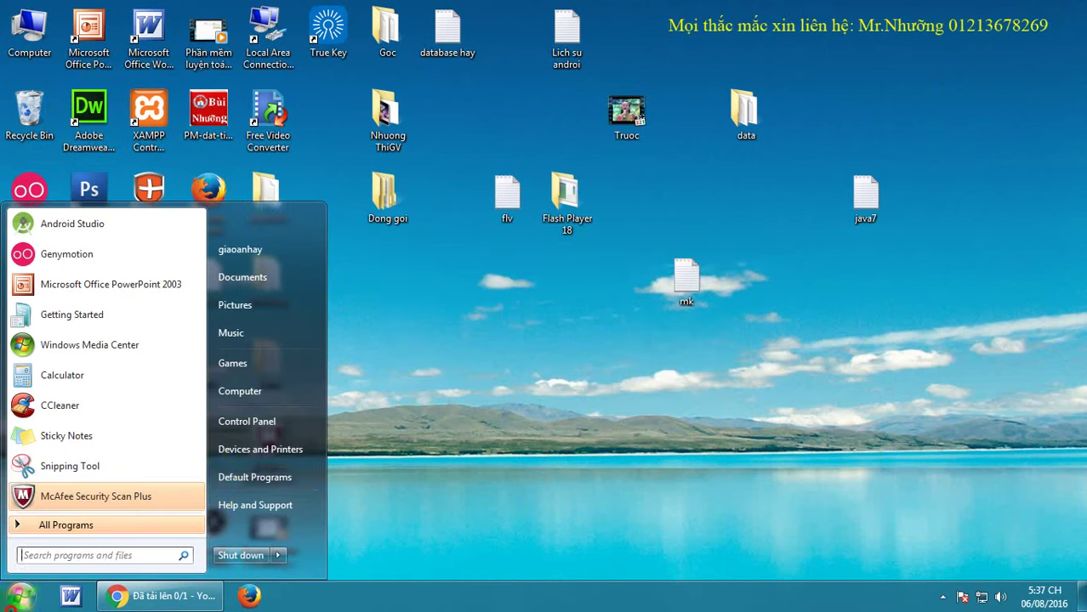
{"action": "right_click", "coordinate": [244, 421]}
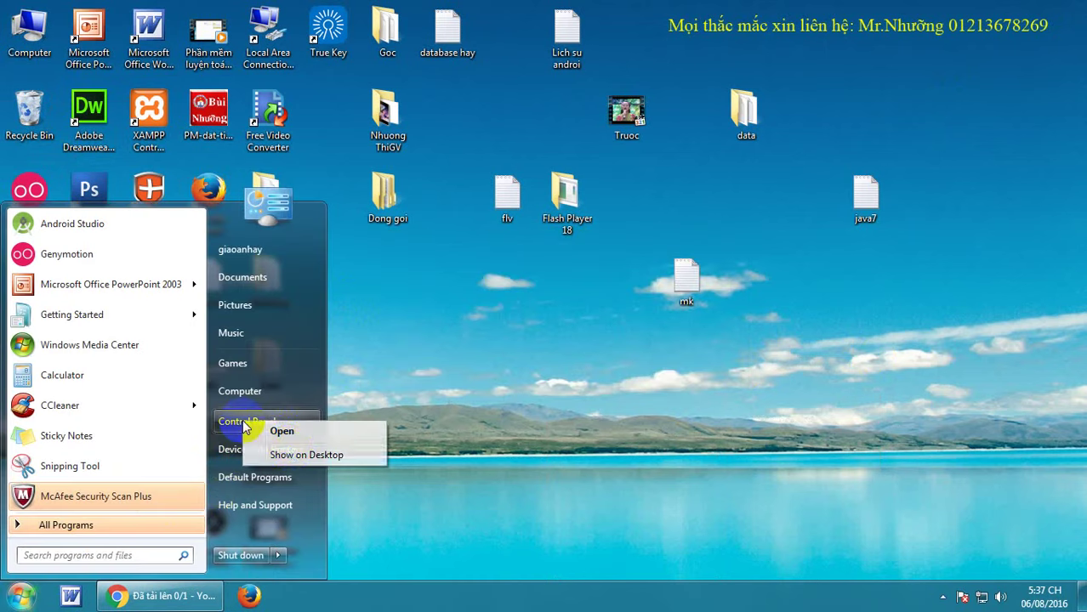
{"action": "left_click", "coordinate": [313, 459]}
{"action": "left_click", "coordinate": [485, 414]}
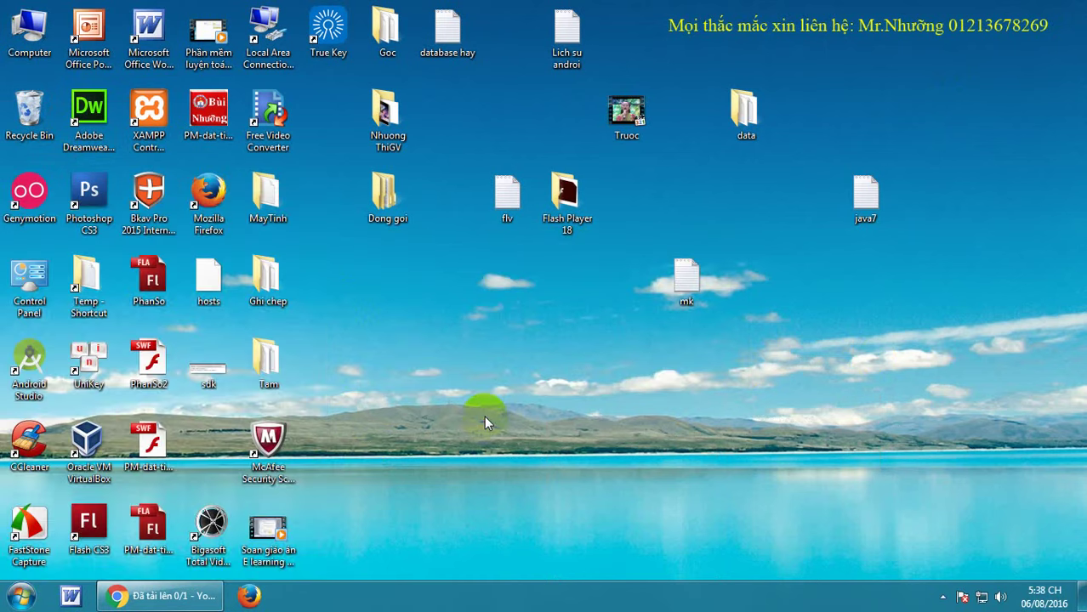
- Open Control Panel, view all its items, return to the category view, and open the list for uninstalling programs
{"action": "double_click", "coordinate": [30, 281]}
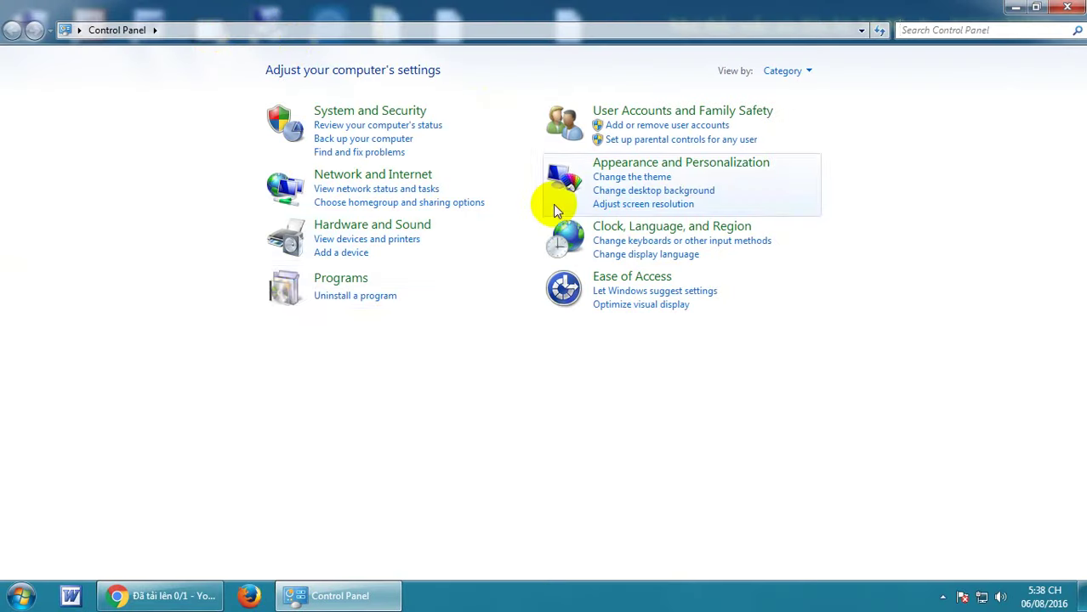
{"action": "left_click", "coordinate": [156, 31]}
{"action": "left_click", "coordinate": [195, 46]}
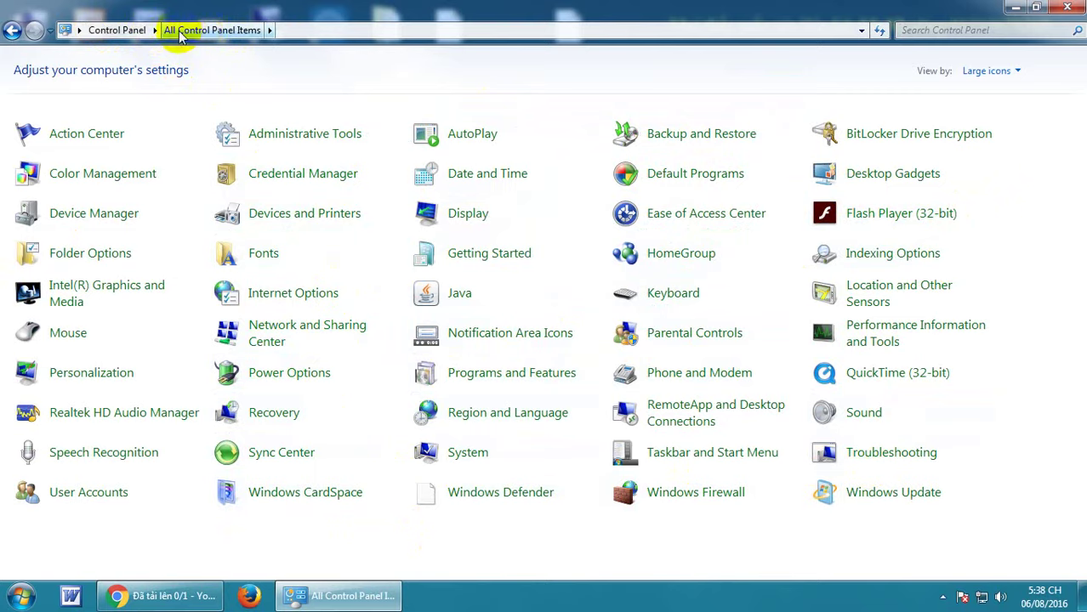
{"action": "left_click", "coordinate": [106, 31]}
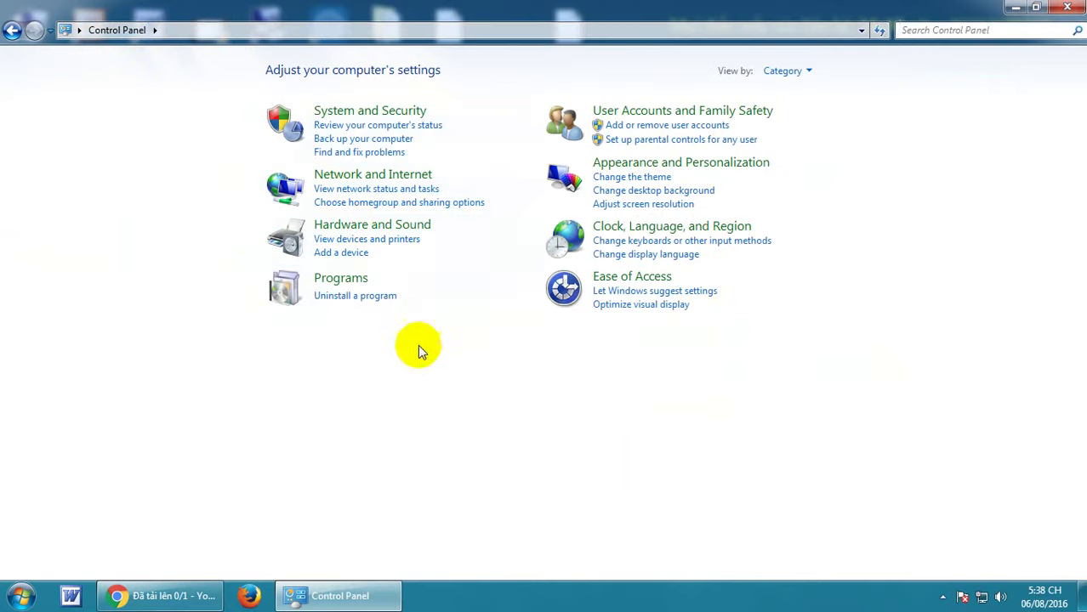
{"action": "left_click", "coordinate": [348, 297]}
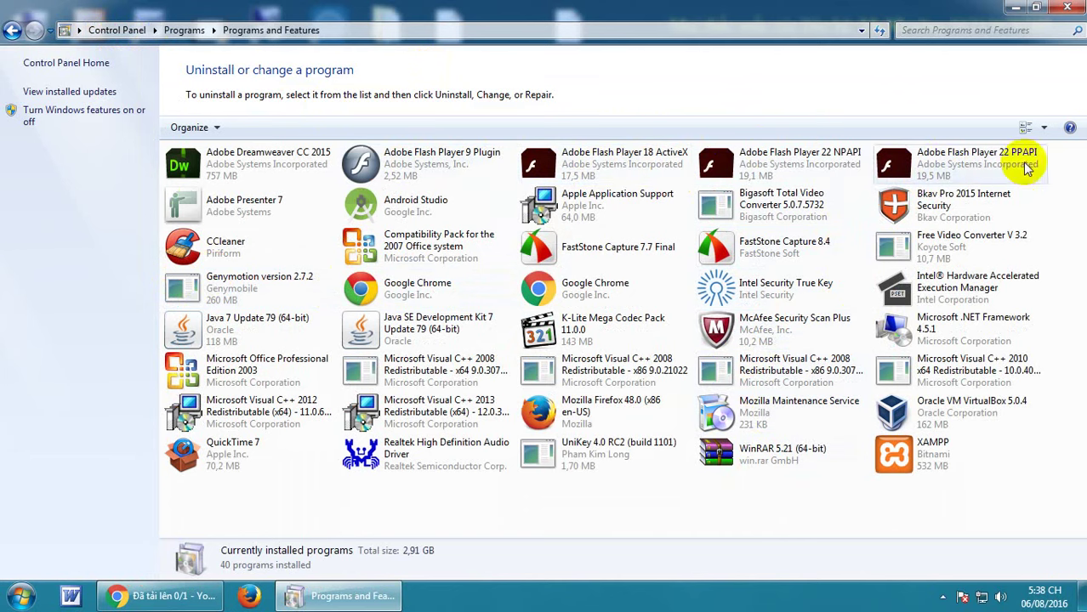
- Examine the installed Adobe Flash Player 9, 18 and 22 entries and the hidden notification-area icons
{"action": "left_click", "coordinate": [931, 163]}
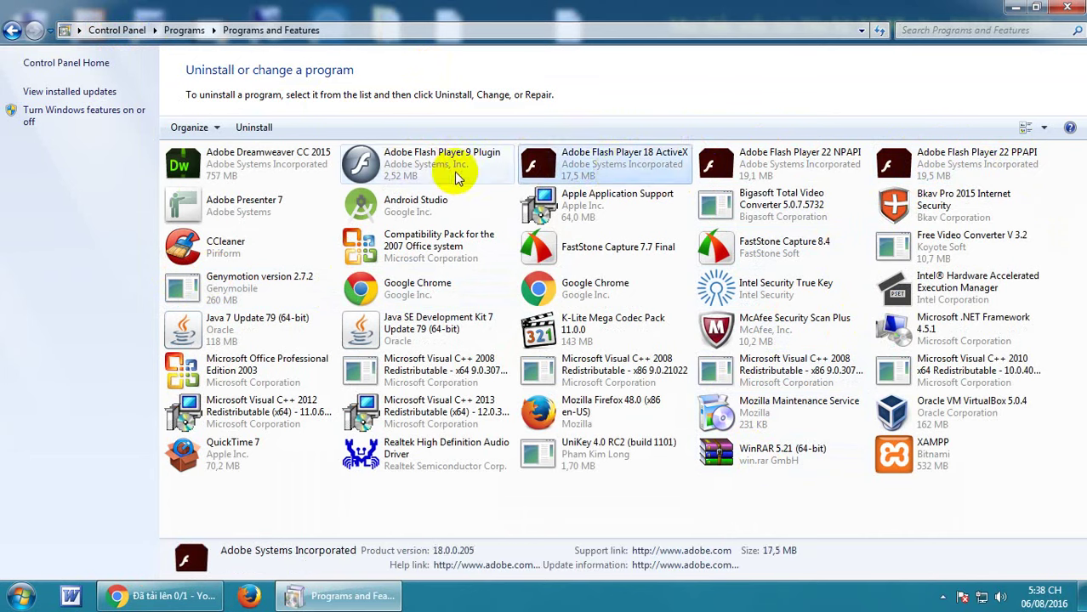
{"action": "left_click", "coordinate": [417, 153]}
{"action": "left_click", "coordinate": [592, 161]}
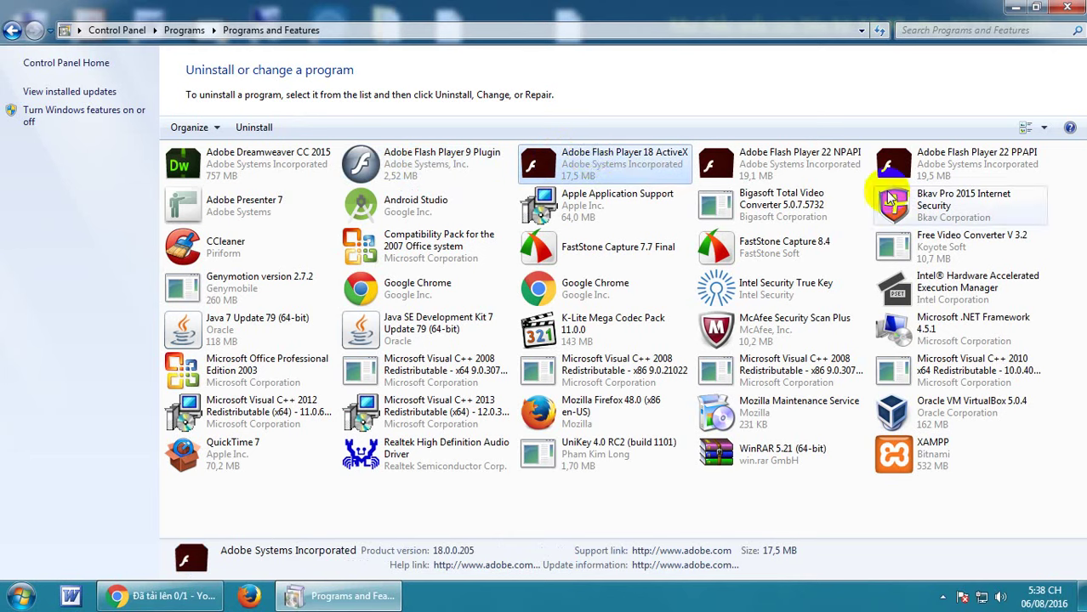
{"action": "left_click", "coordinate": [434, 173]}
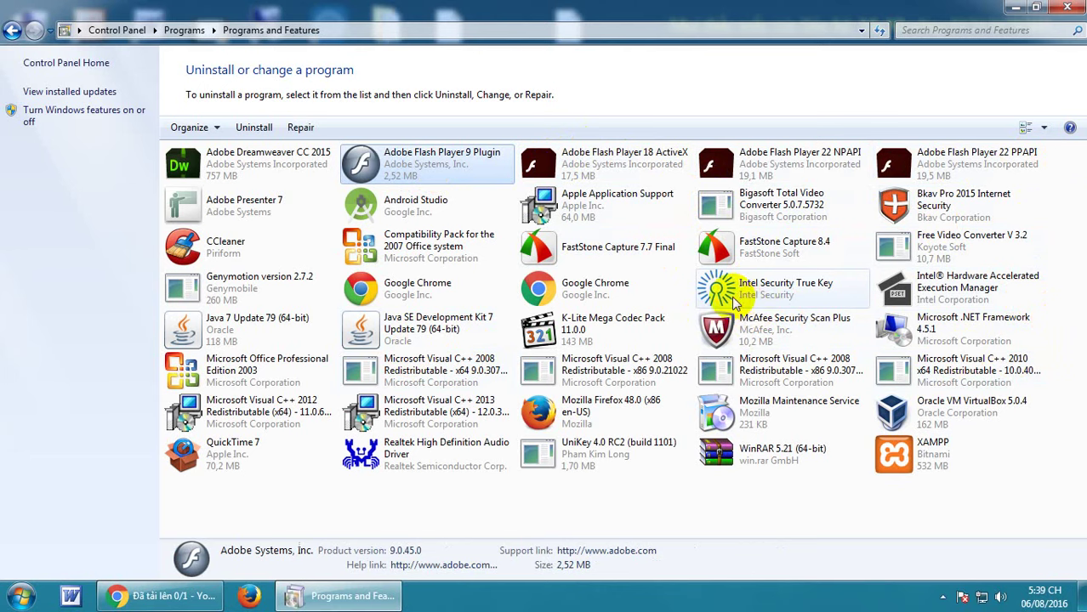
{"action": "left_click", "coordinate": [943, 598]}
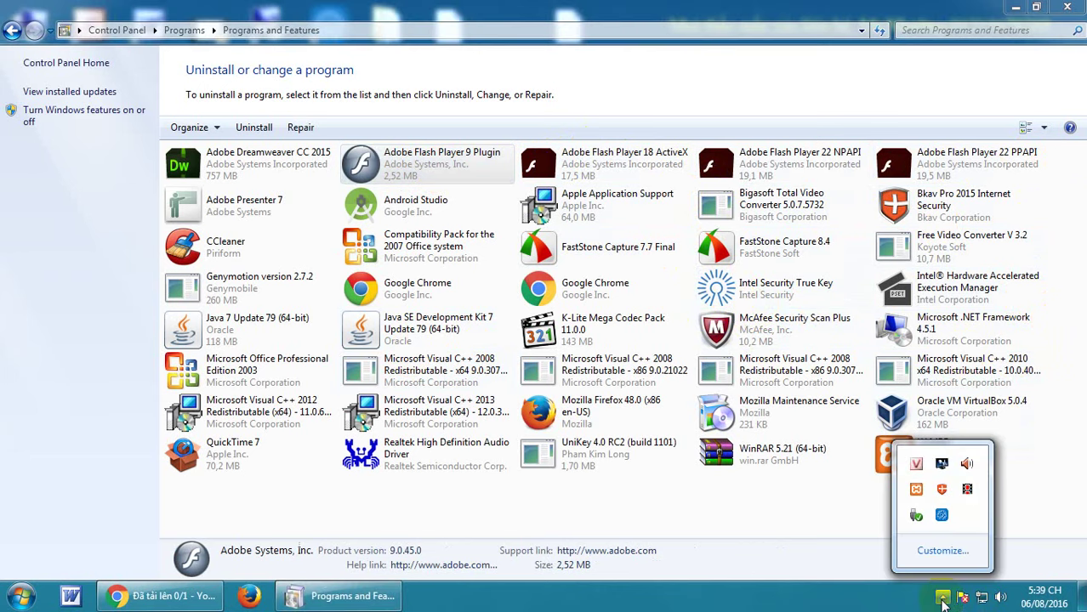
{"action": "left_click", "coordinate": [799, 497]}
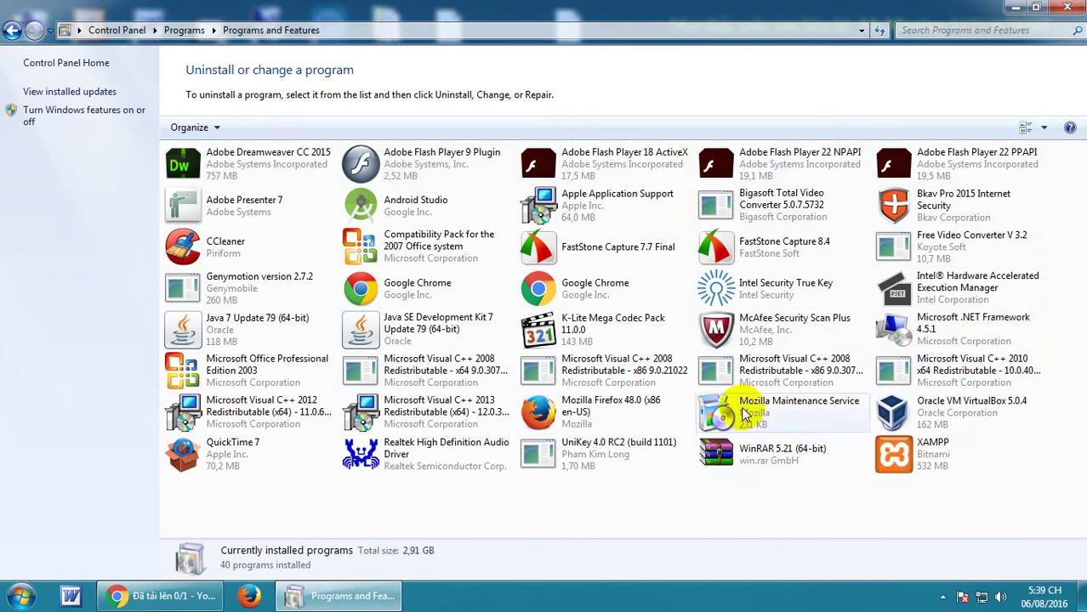
{"action": "right_click", "coordinate": [765, 293]}
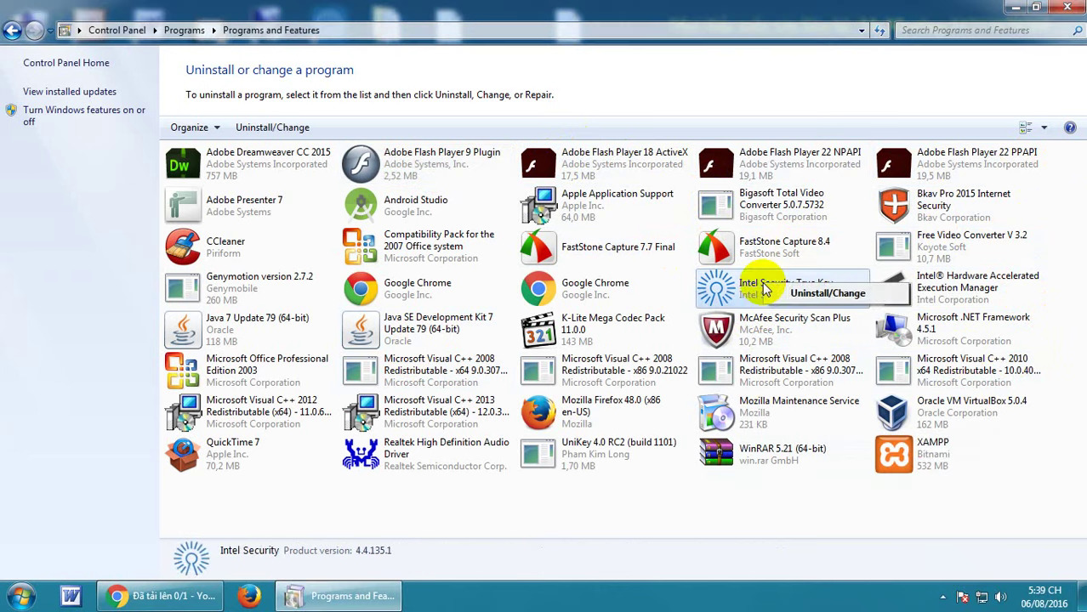
{"action": "left_click", "coordinate": [816, 294]}
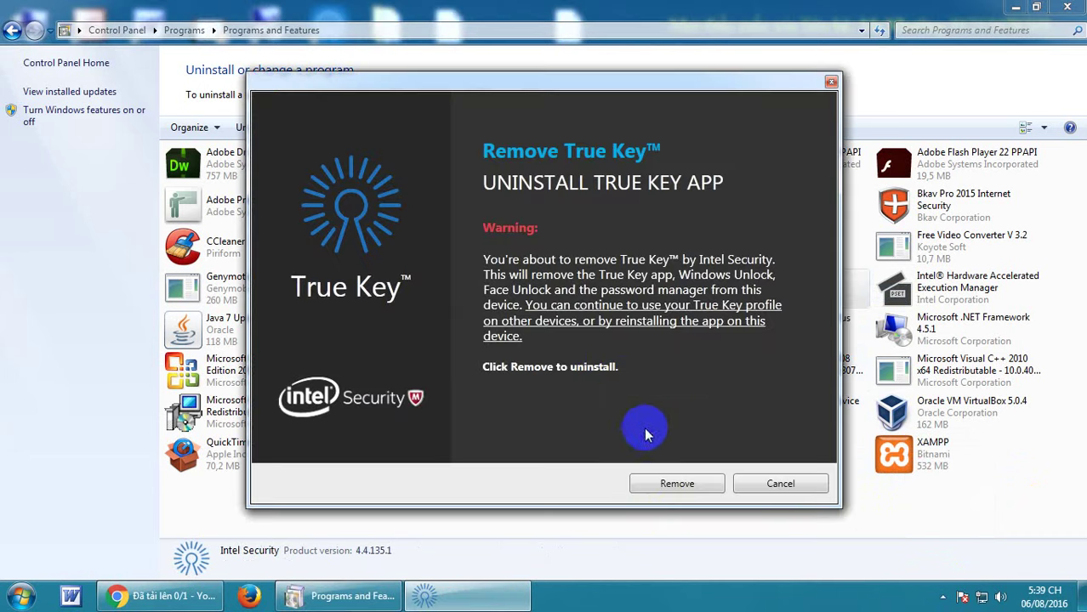
{"action": "left_click", "coordinate": [678, 491]}
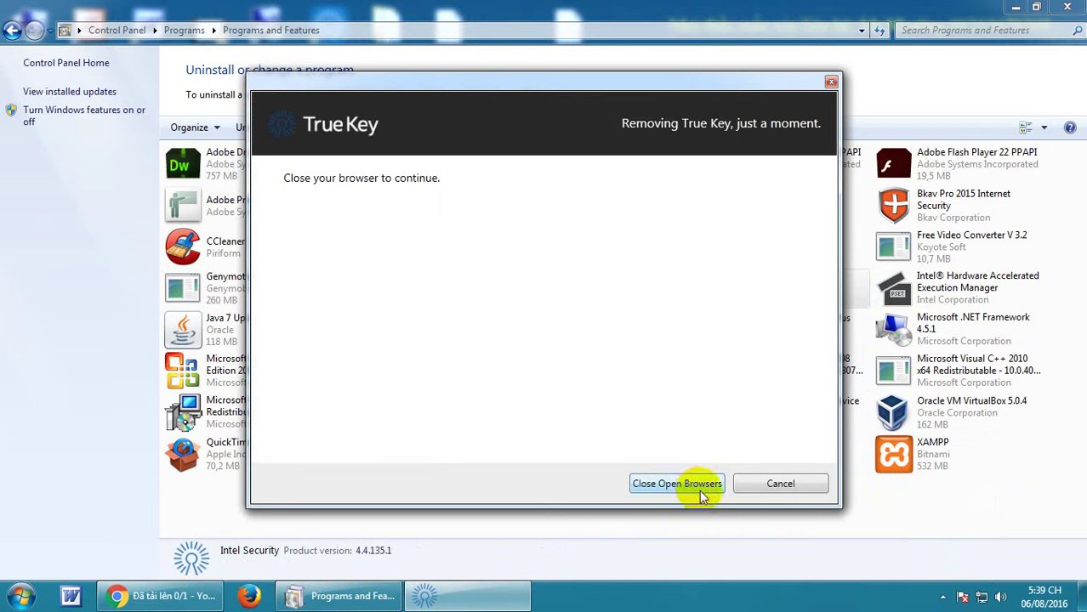
{"action": "left_click", "coordinate": [774, 485]}
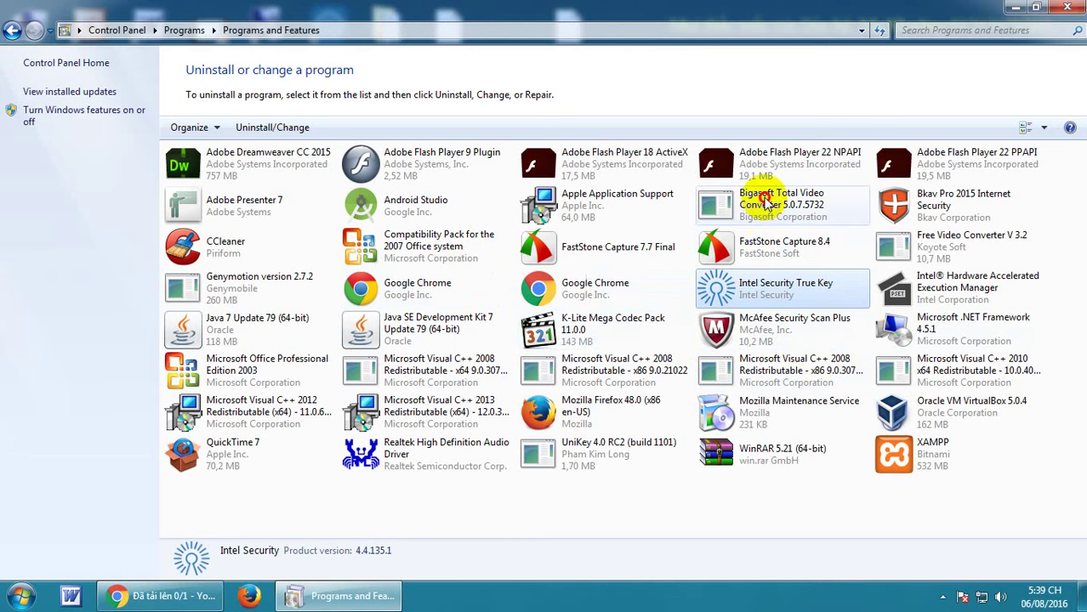
- Uninstall Intel Security True Key, confirming its removal and letting the uninstaller close the open browsers
{"action": "left_click", "coordinate": [791, 202]}
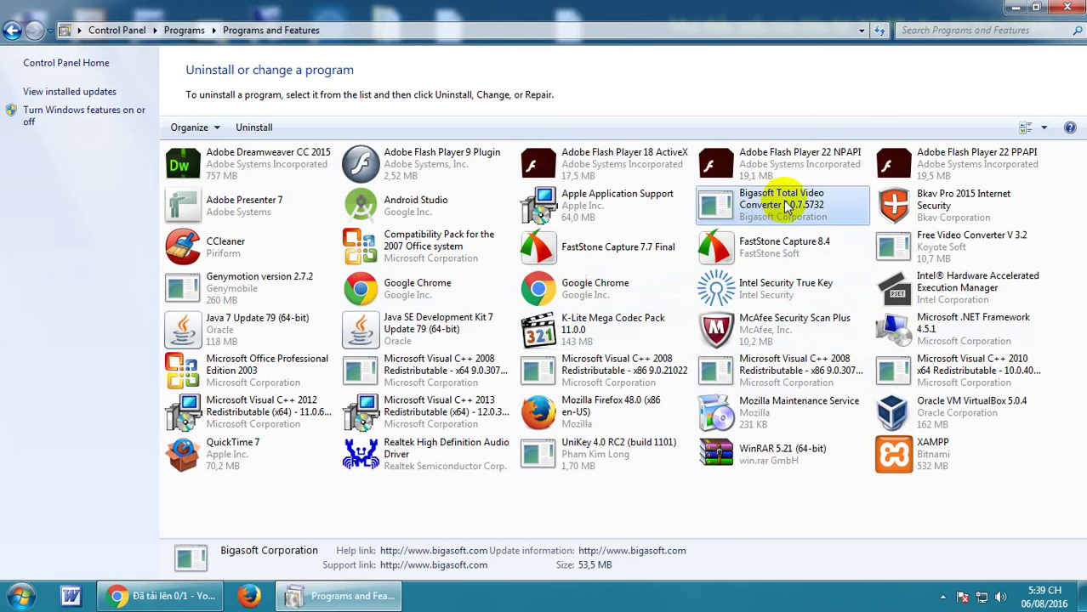
{"action": "left_click", "coordinate": [960, 248]}
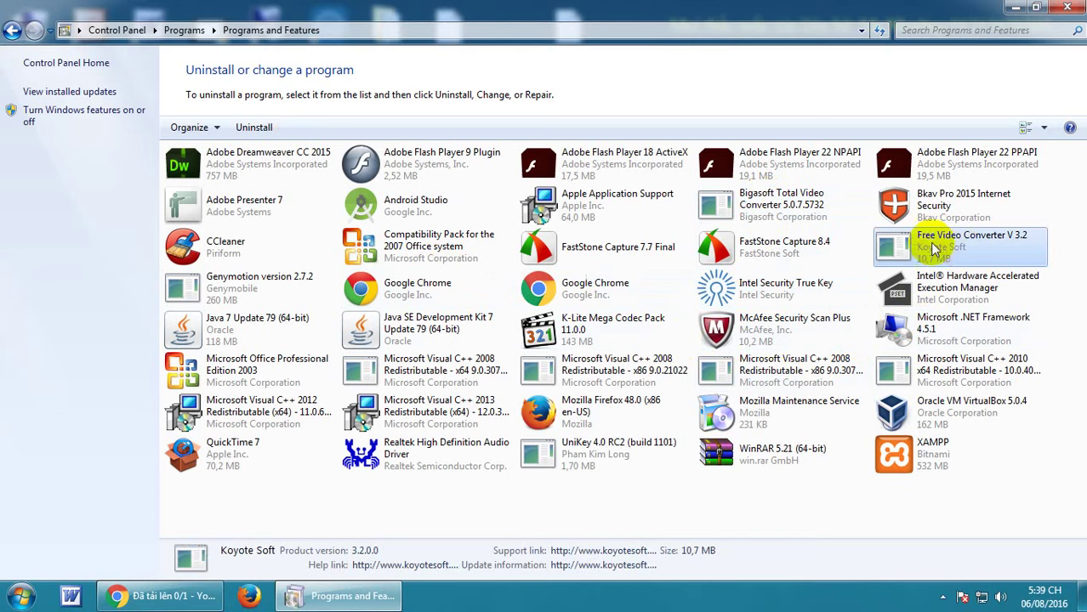
{"action": "left_click", "coordinate": [761, 284]}
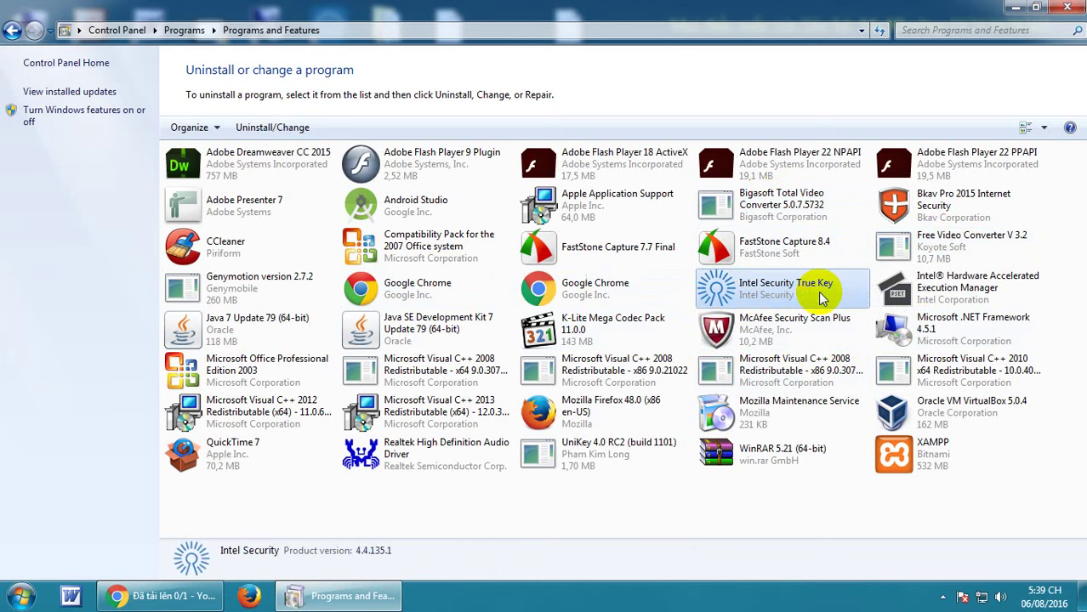
{"action": "double_click", "coordinate": [822, 297]}
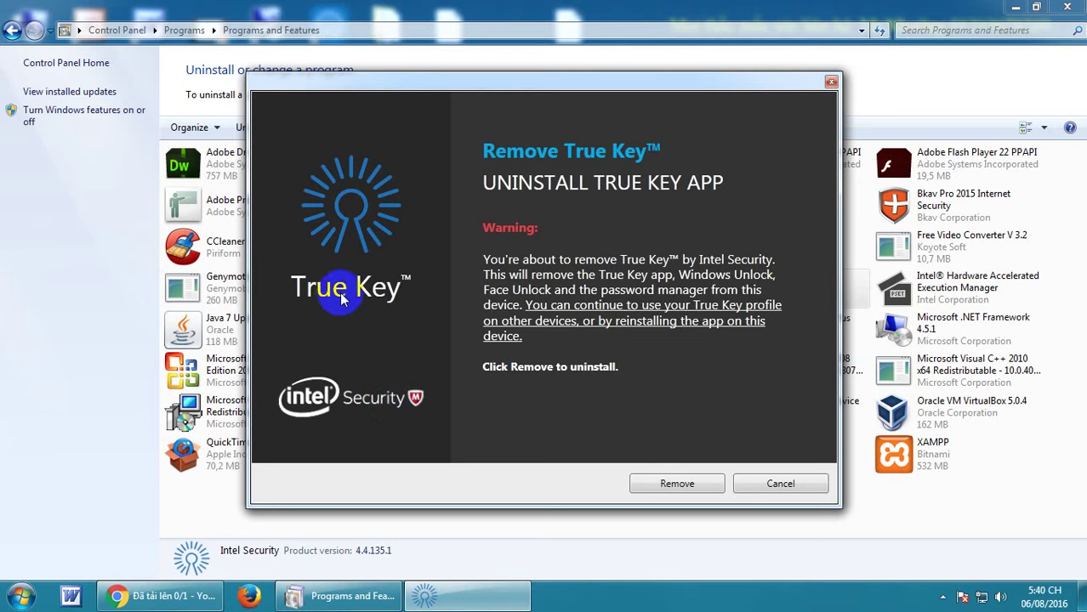
{"action": "left_click", "coordinate": [667, 486]}
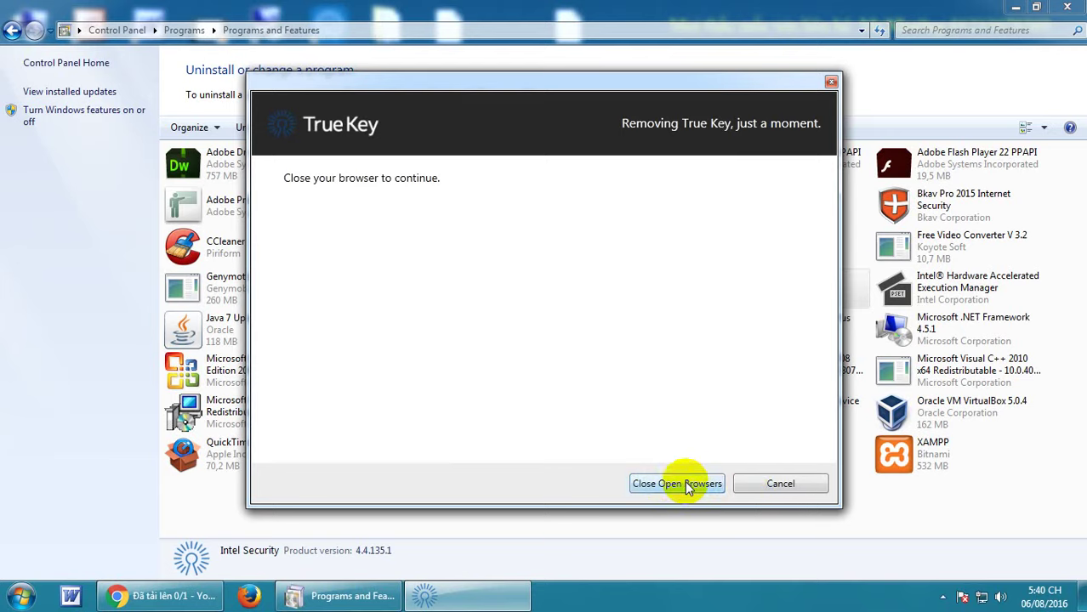
{"action": "left_click", "coordinate": [689, 487]}
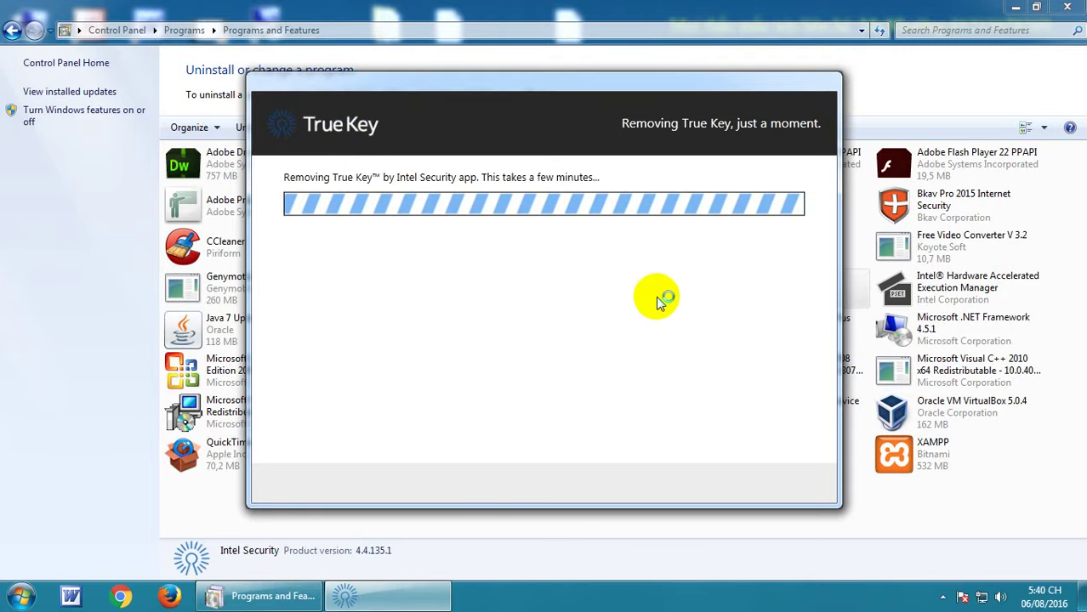
- Temporarily block the True Key uninstaller's Internet connection in the Bkav Firewall alert, and quit XAMPP from the notification area
{"action": "left_click", "coordinate": [942, 598]}
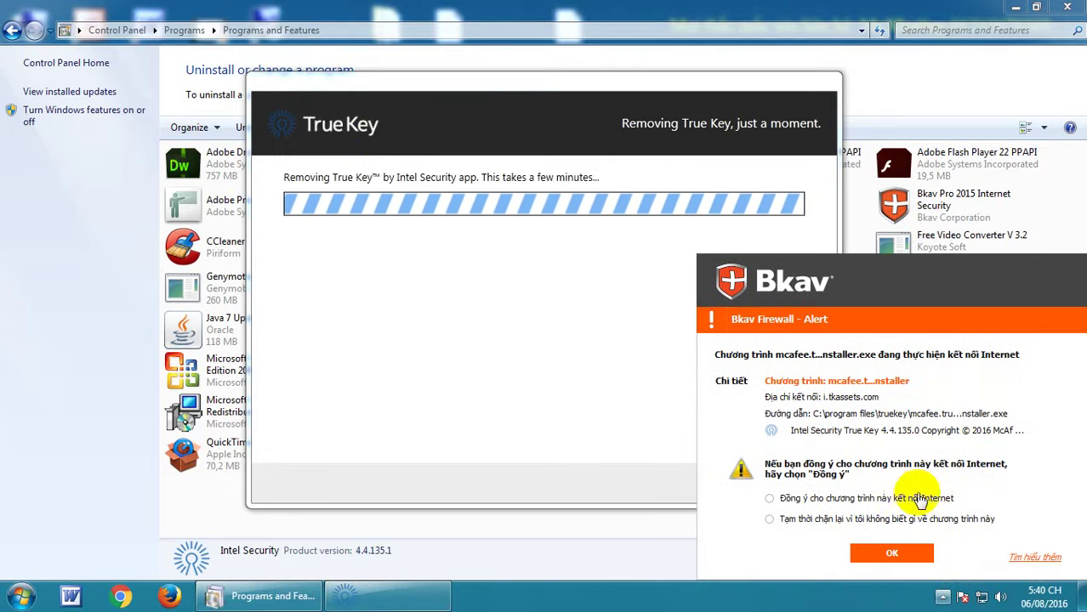
{"action": "left_click", "coordinate": [888, 518]}
{"action": "left_click", "coordinate": [901, 553]}
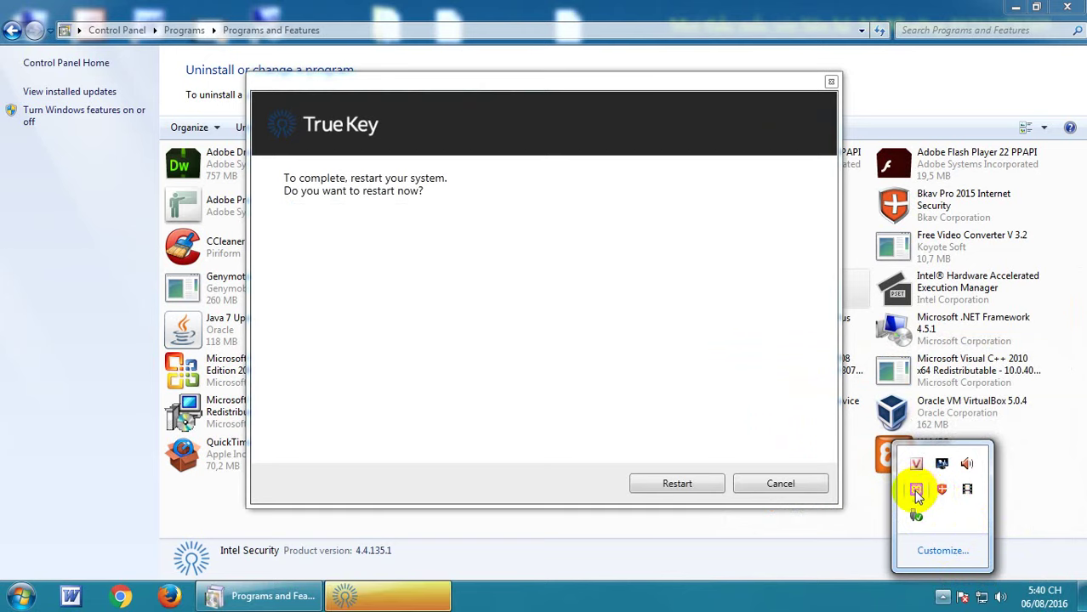
{"action": "right_click", "coordinate": [916, 491]}
{"action": "left_click", "coordinate": [941, 481]}
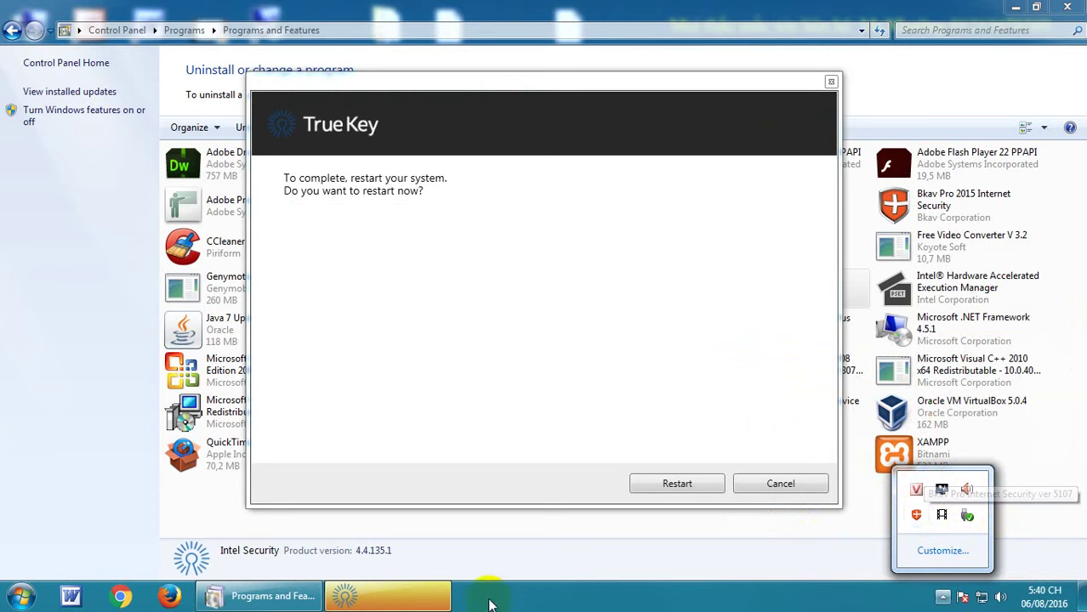
- Bring the True Key removal dialog back and decline the system restart
{"action": "left_click", "coordinate": [676, 485]}
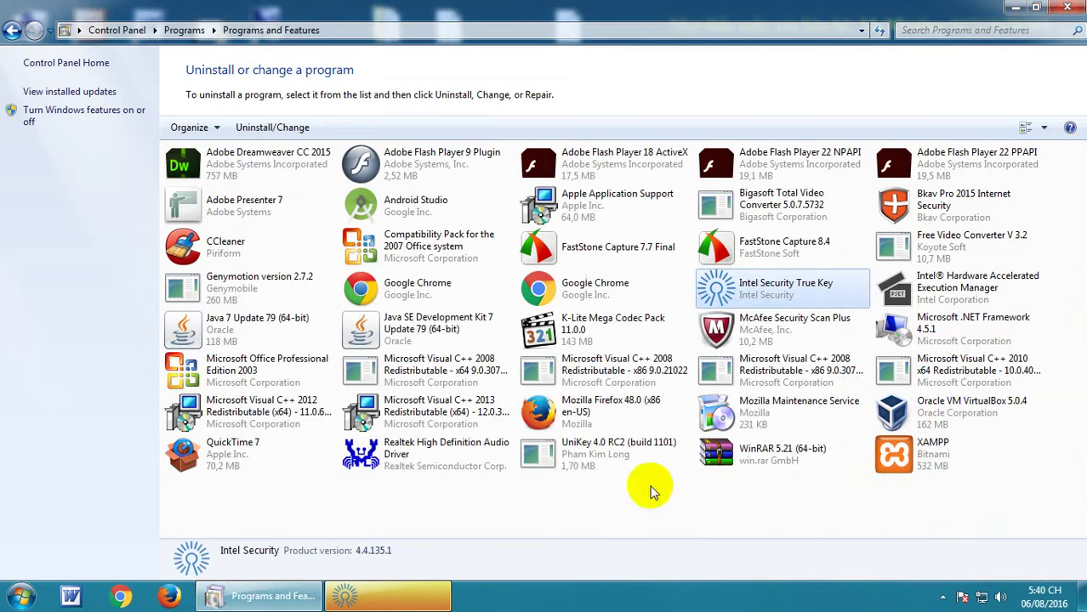
{"action": "left_click", "coordinate": [437, 600]}
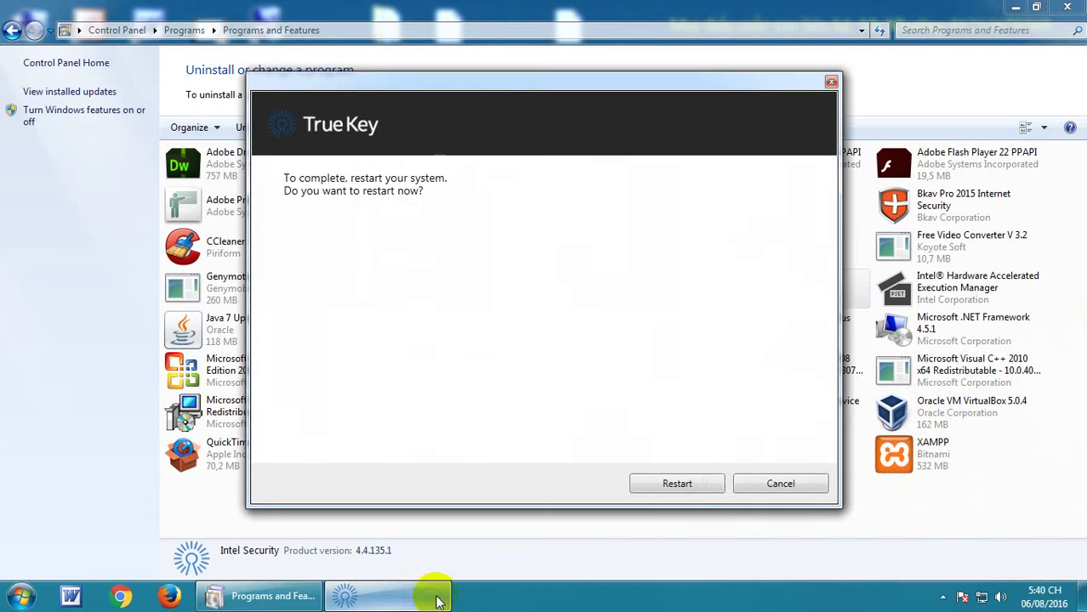
{"action": "left_click", "coordinate": [779, 484]}
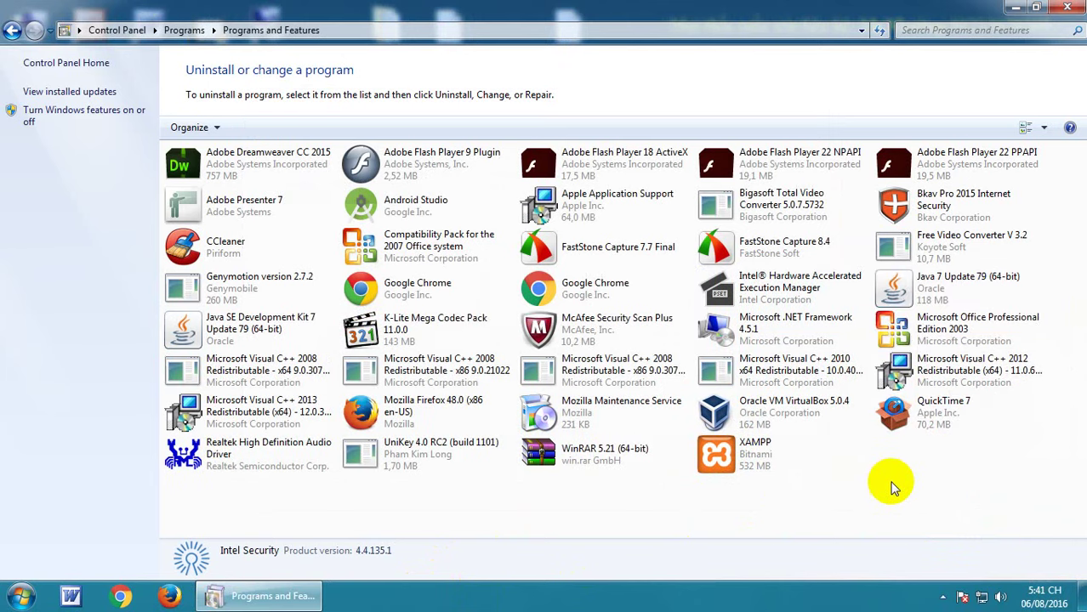
- Uninstall McAfee Security Scan Plus and temporarily block its uninstaller's Internet connection in the Bkav Firewall alert
{"action": "left_click", "coordinate": [576, 325]}
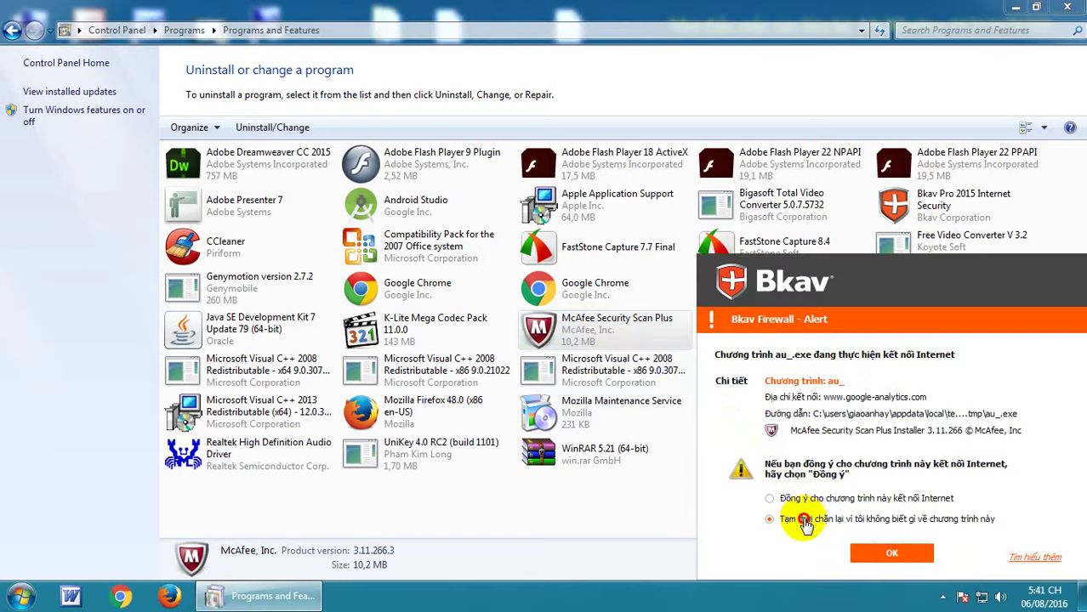
{"action": "left_click", "coordinate": [876, 554]}
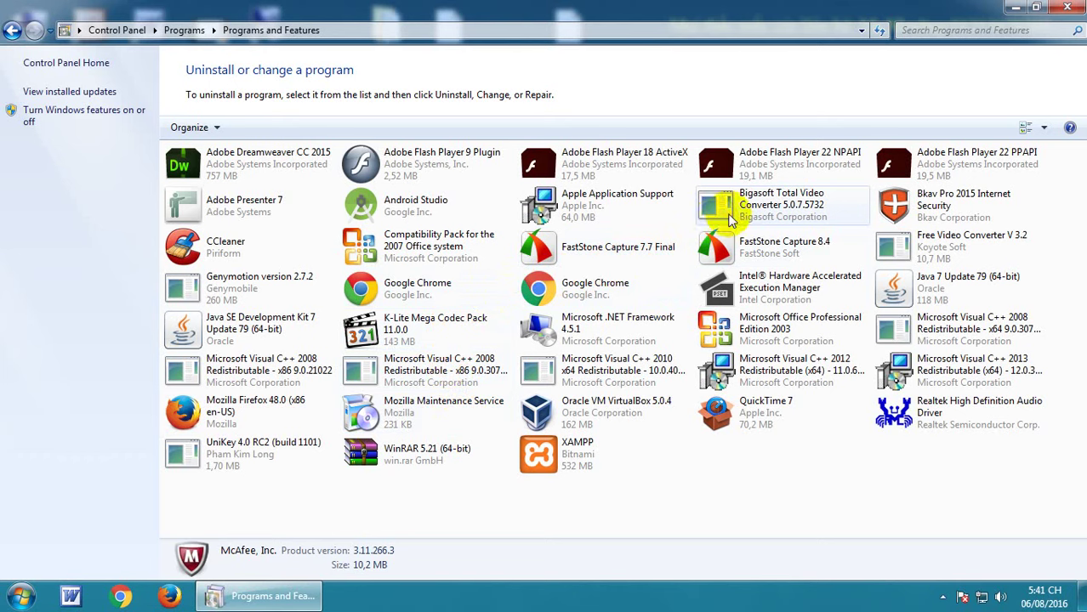
- Check the Free Video Converter and Bigasoft Total Video Converter entries, and close Programs and Features to return to the desktop
{"action": "right_click", "coordinate": [946, 244]}
{"action": "left_click", "coordinate": [768, 197]}
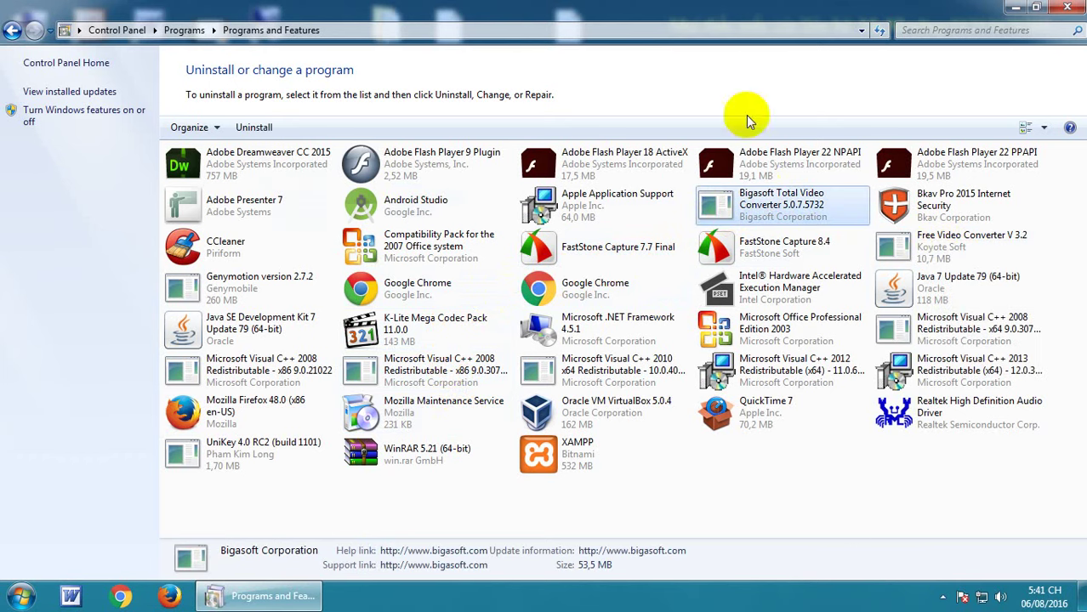
{"action": "left_click", "coordinate": [1067, 7]}
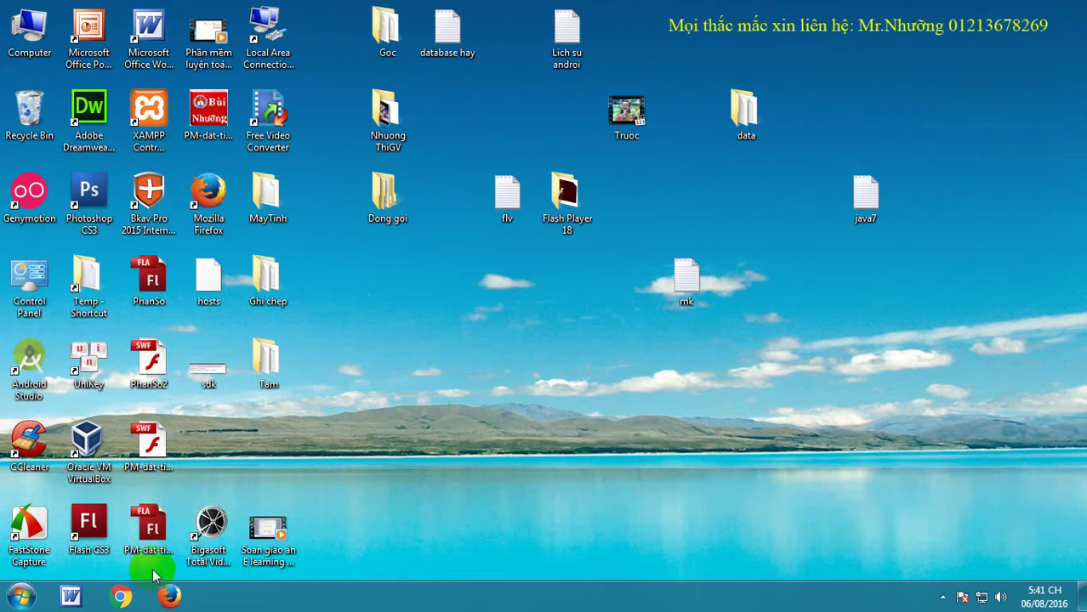
{"action": "left_click", "coordinate": [20, 601]}
{"action": "left_click", "coordinate": [614, 467]}
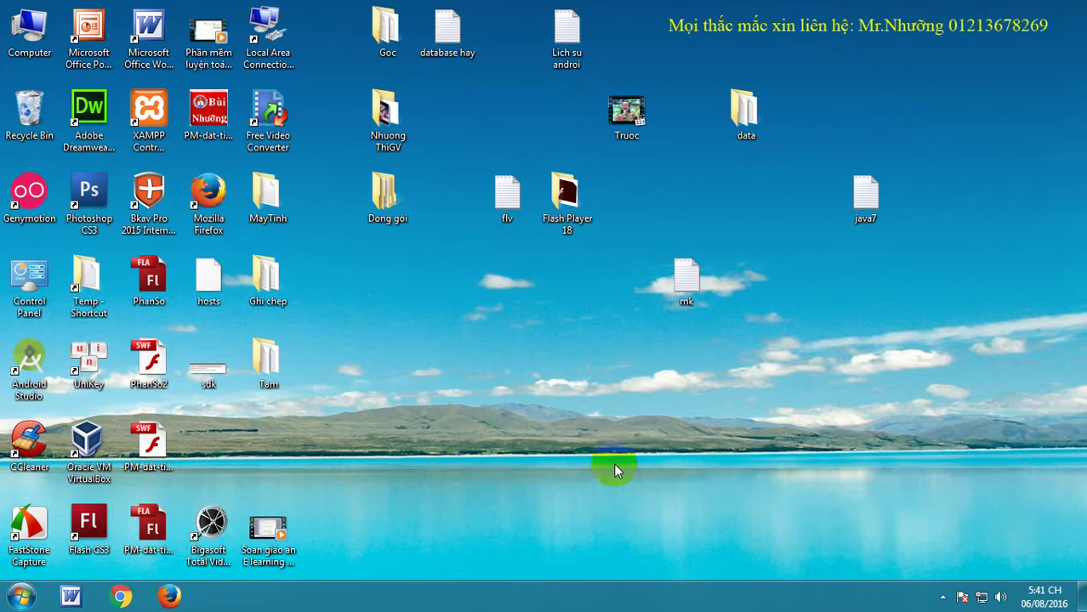